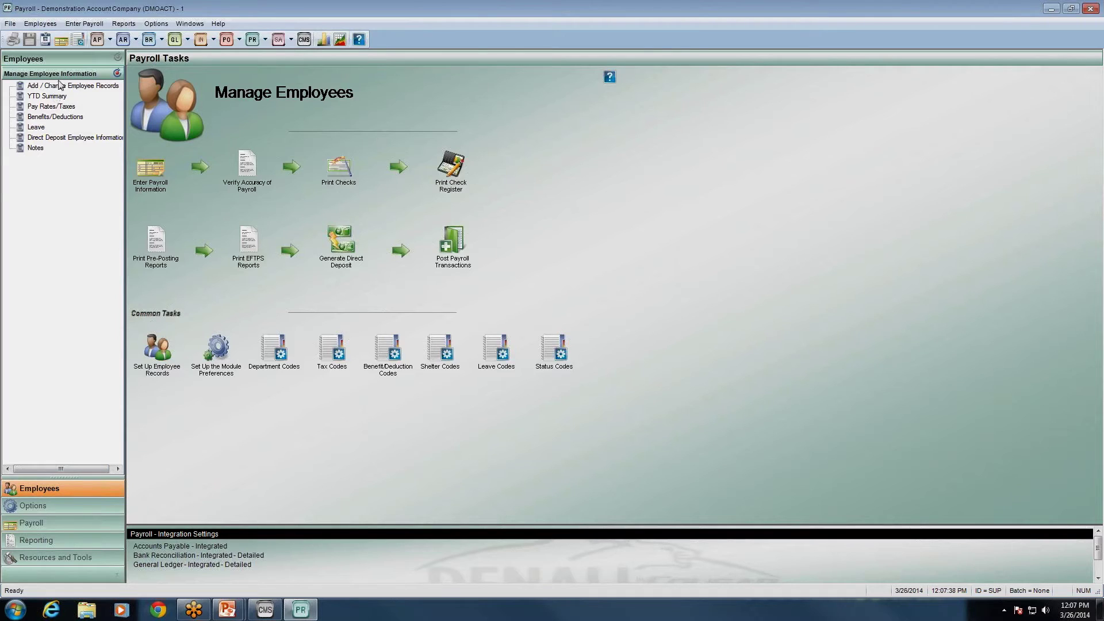
Open a blank employee record and review the name, suffix, department and filing status fields, keeping the filing status Single.
{"action": "left_click", "coordinate": [66, 87]}
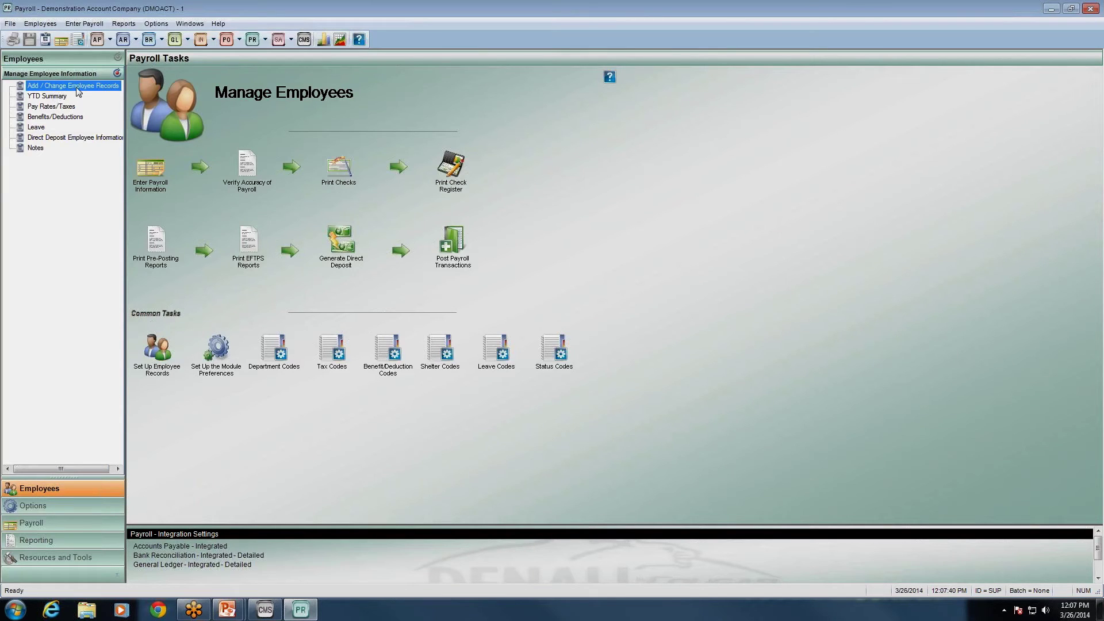
{"action": "left_click", "coordinate": [176, 353]}
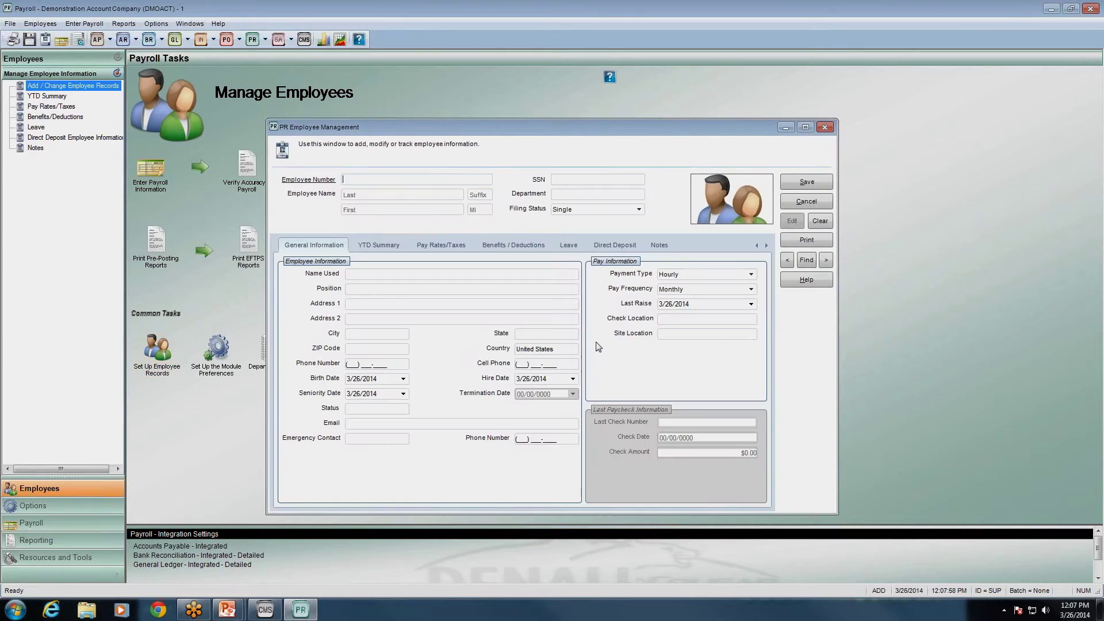
{"action": "left_click", "coordinate": [418, 195]}
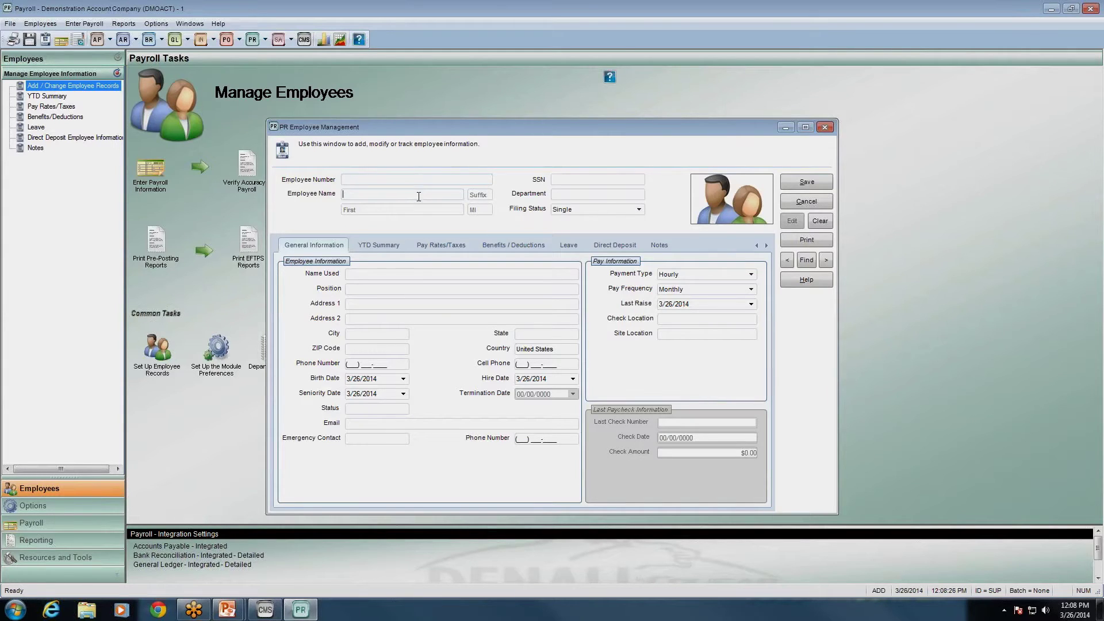
{"action": "left_click", "coordinate": [481, 195]}
{"action": "left_click", "coordinate": [560, 196]}
{"action": "left_click", "coordinate": [638, 210]}
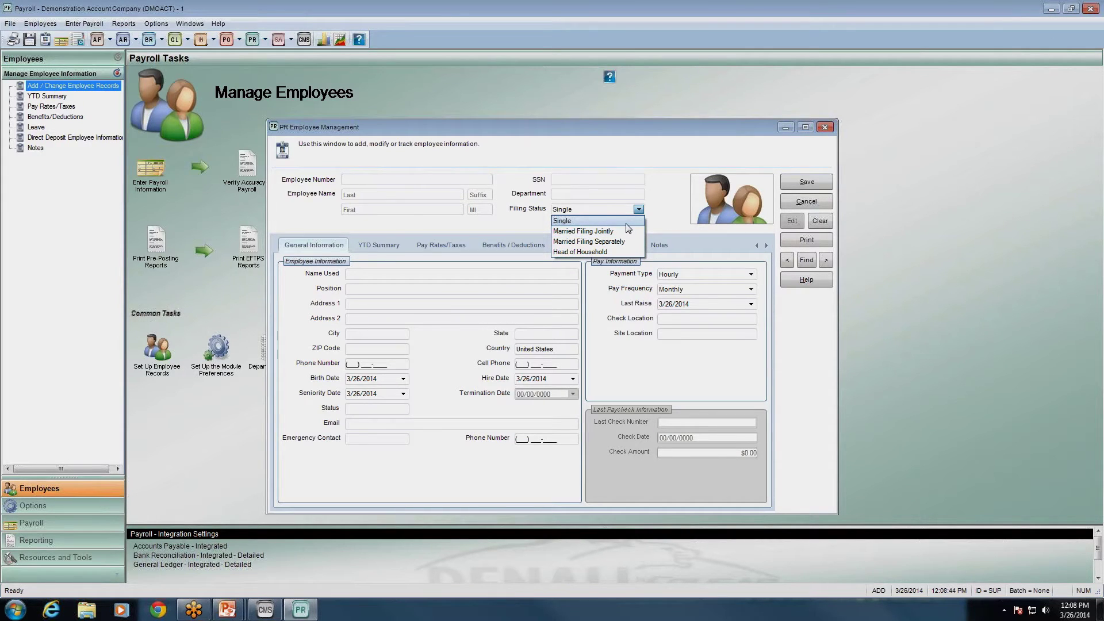
{"action": "left_click", "coordinate": [626, 224]}
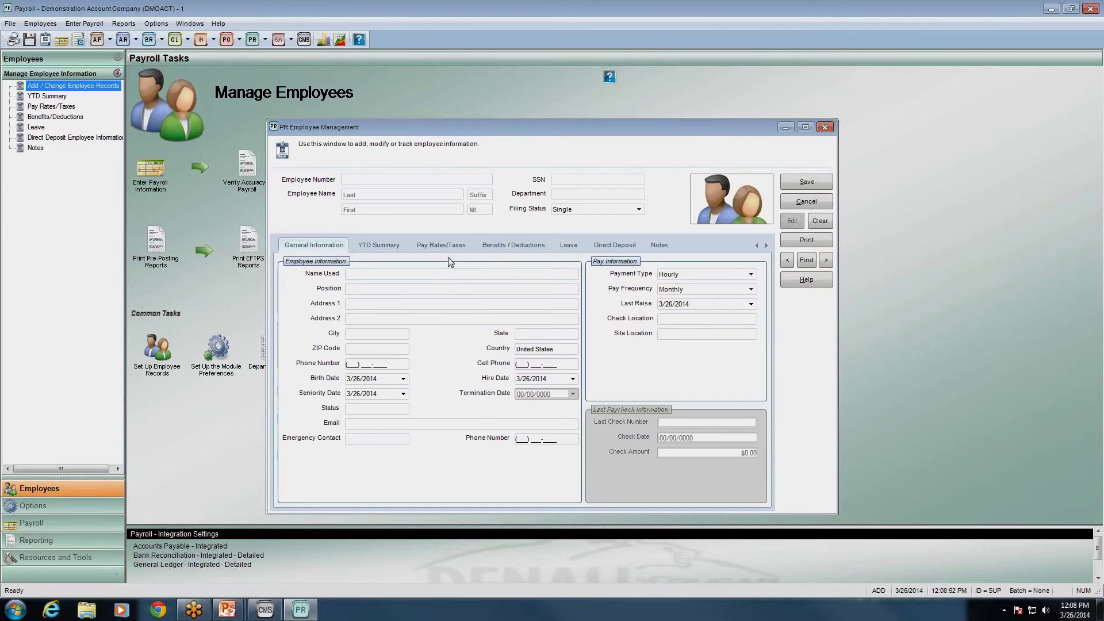
Enter the new employee's last name, first name and middle initial in the blank record.
{"action": "left_click", "coordinate": [417, 193]}
{"action": "type", "text": "Doe"}
{"action": "key", "text": "Tab"}
{"action": "type", "text": "Ho"}
{"action": "key", "text": "BackSpace"}
{"action": "type", "text": "John"}
{"action": "key", "text": "Tab"}
{"action": "key", "text": "Tab"}
{"action": "key", "text": "Tab"}
{"action": "key", "text": "Tab"}
{"action": "key", "text": "Tab"}
{"action": "left_click", "coordinate": [458, 274]}
Assign the TERM status code to the new employee, check the termination date, and clear the record without saving.
{"action": "double_click", "coordinate": [374, 411]}
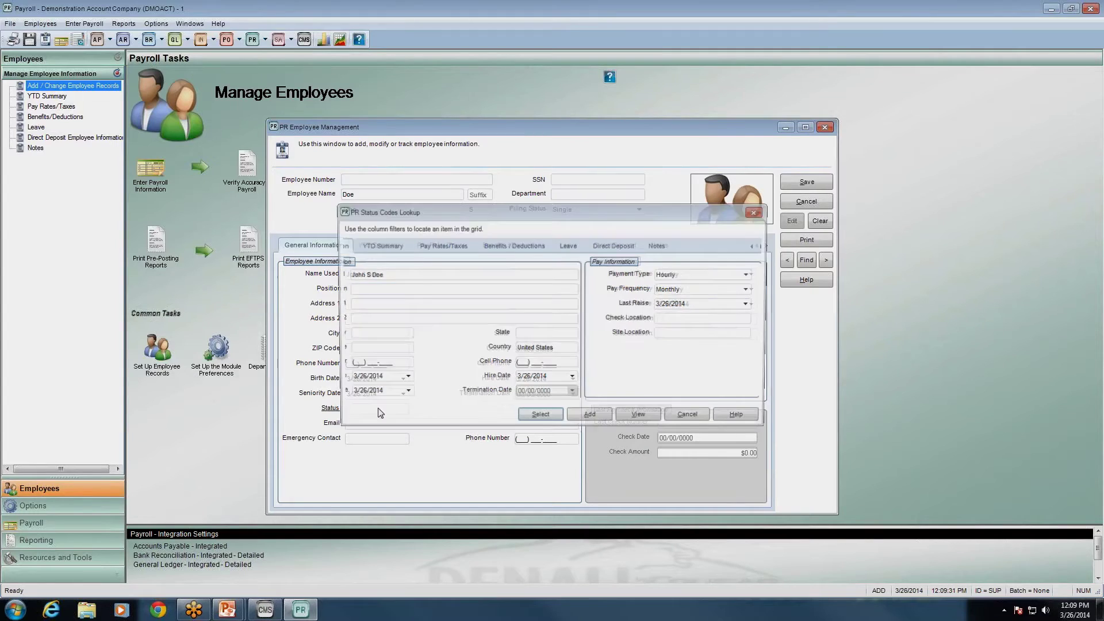
{"action": "left_click", "coordinate": [456, 335]}
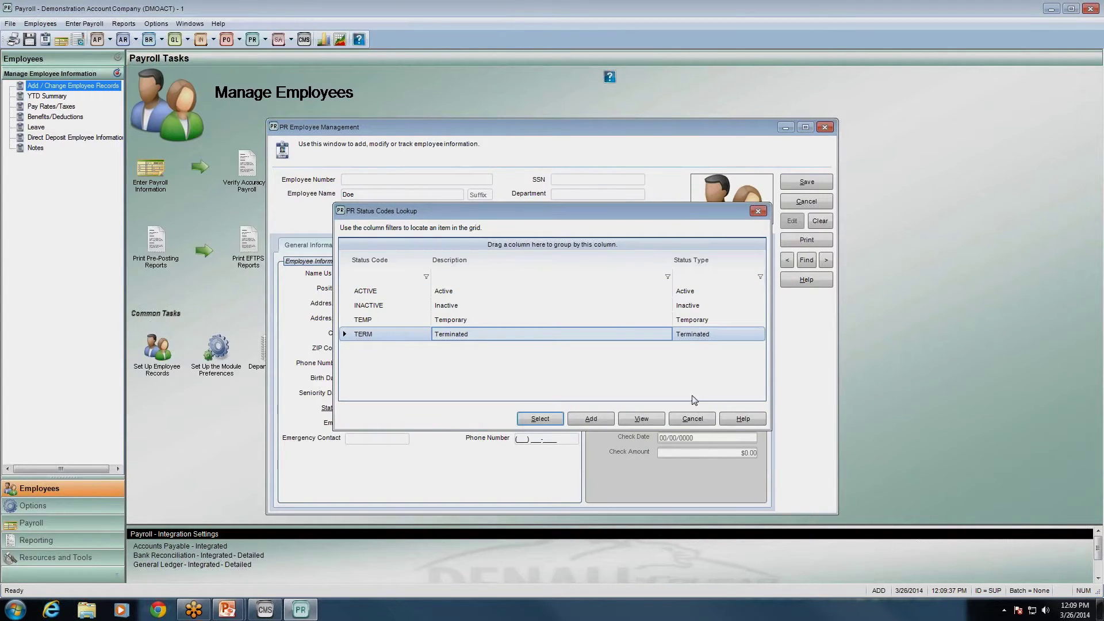
{"action": "left_click", "coordinate": [540, 419]}
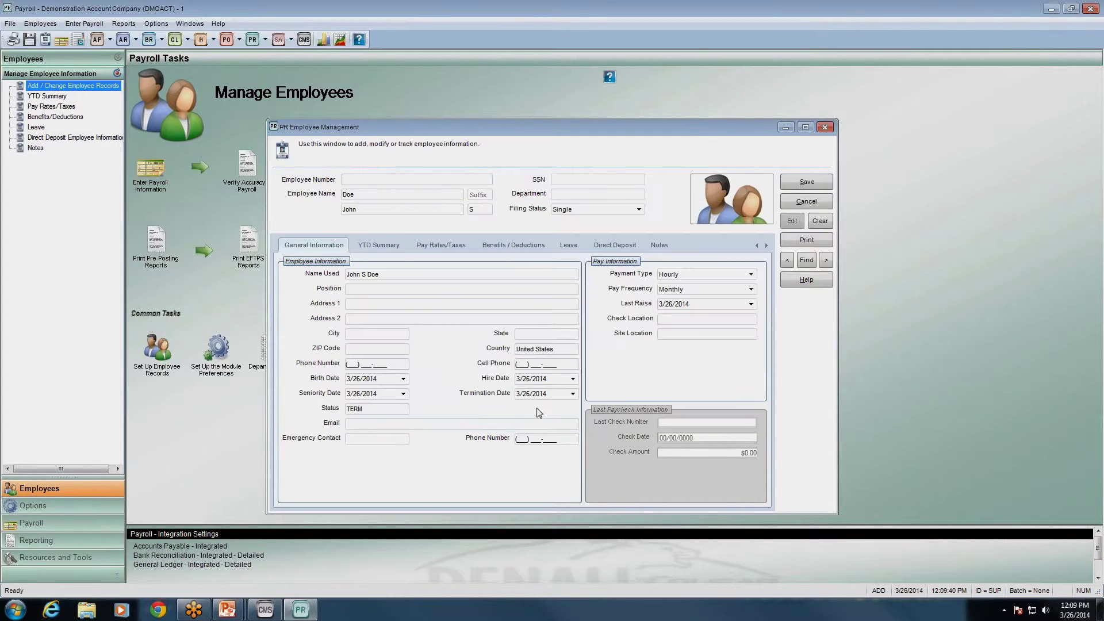
{"action": "left_click", "coordinate": [573, 394]}
{"action": "left_click", "coordinate": [510, 396]}
{"action": "left_click", "coordinate": [814, 222]}
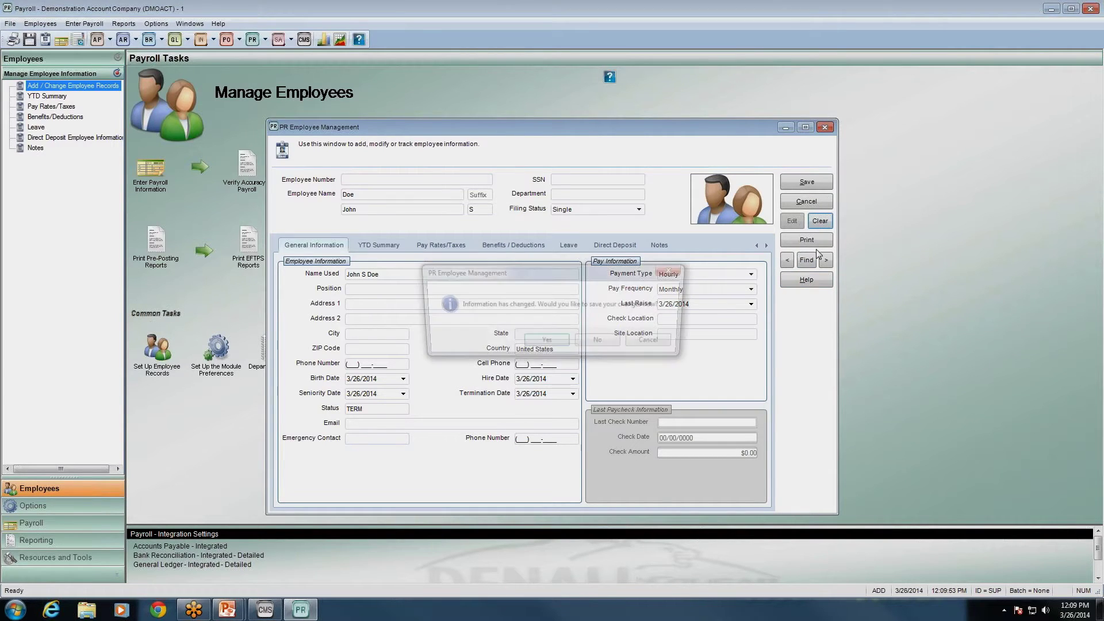
{"action": "left_click", "coordinate": [595, 343]}
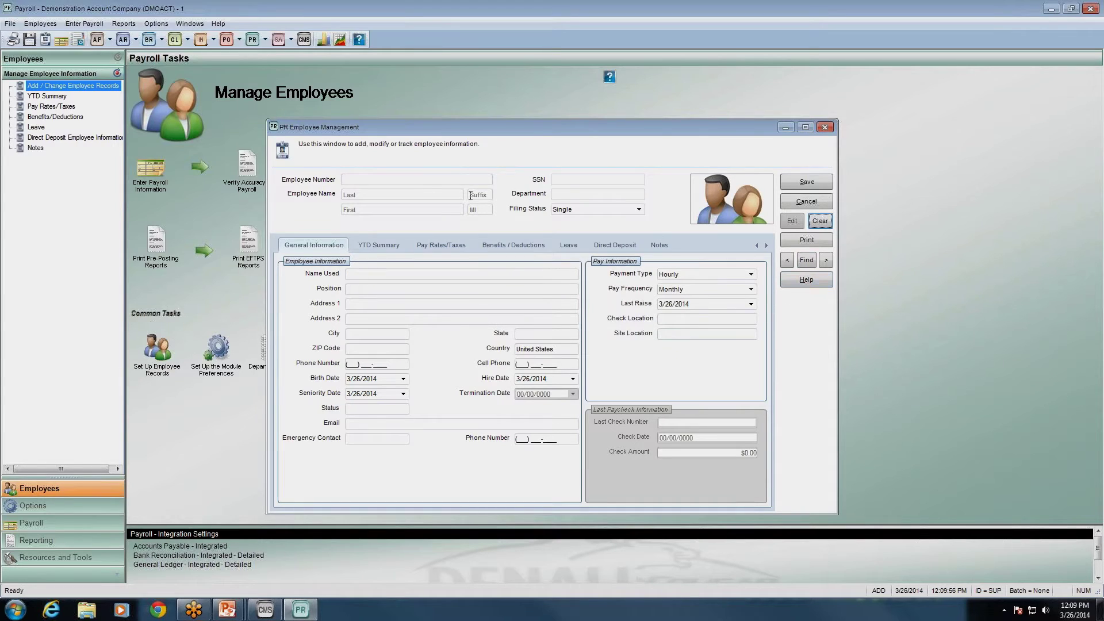
Load the existing controller's record by the beginning of the employee number and make it editable.
{"action": "type", "text": "JA"}
{"action": "key", "text": "Tab"}
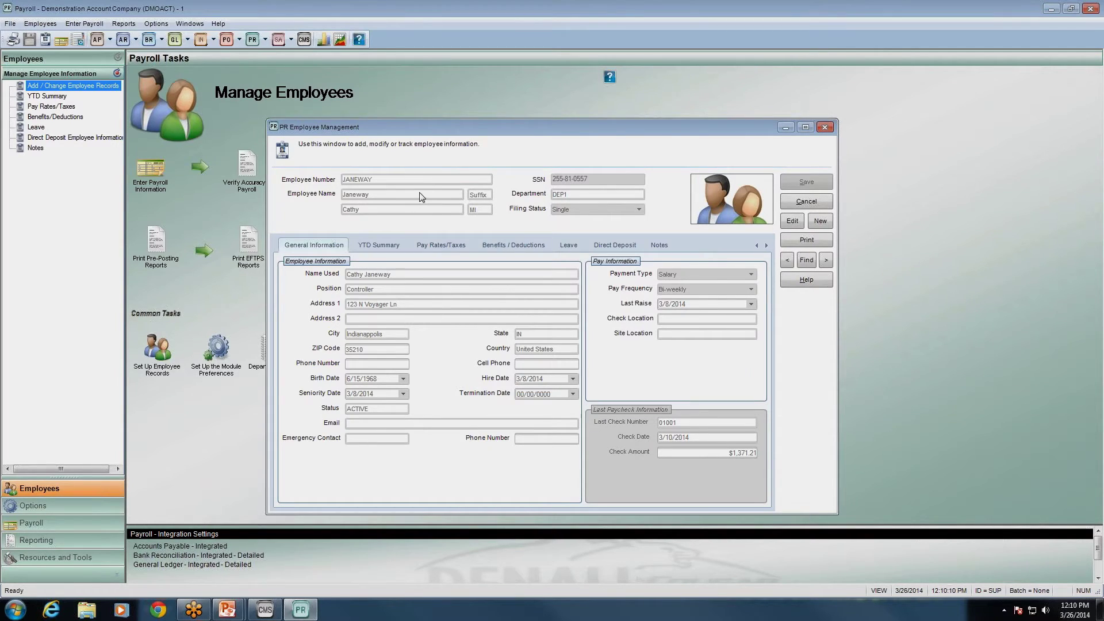
{"action": "left_click", "coordinate": [792, 221]}
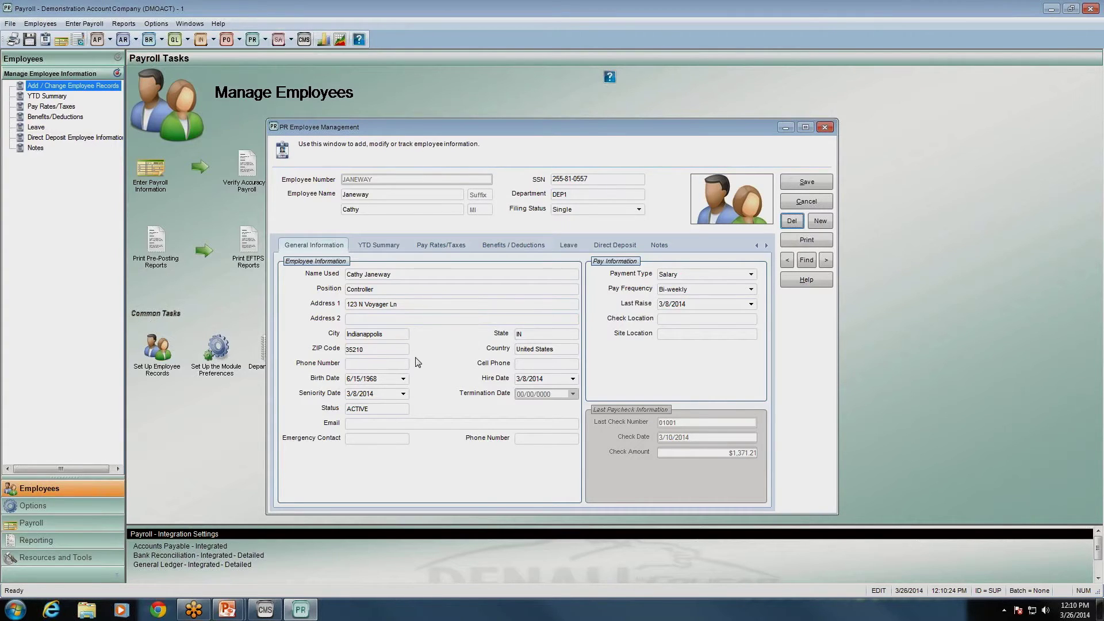
Review the available filing status and payment type options for the employee.
{"action": "left_click", "coordinate": [637, 209]}
{"action": "left_click", "coordinate": [637, 209]}
{"action": "left_click", "coordinate": [750, 275]}
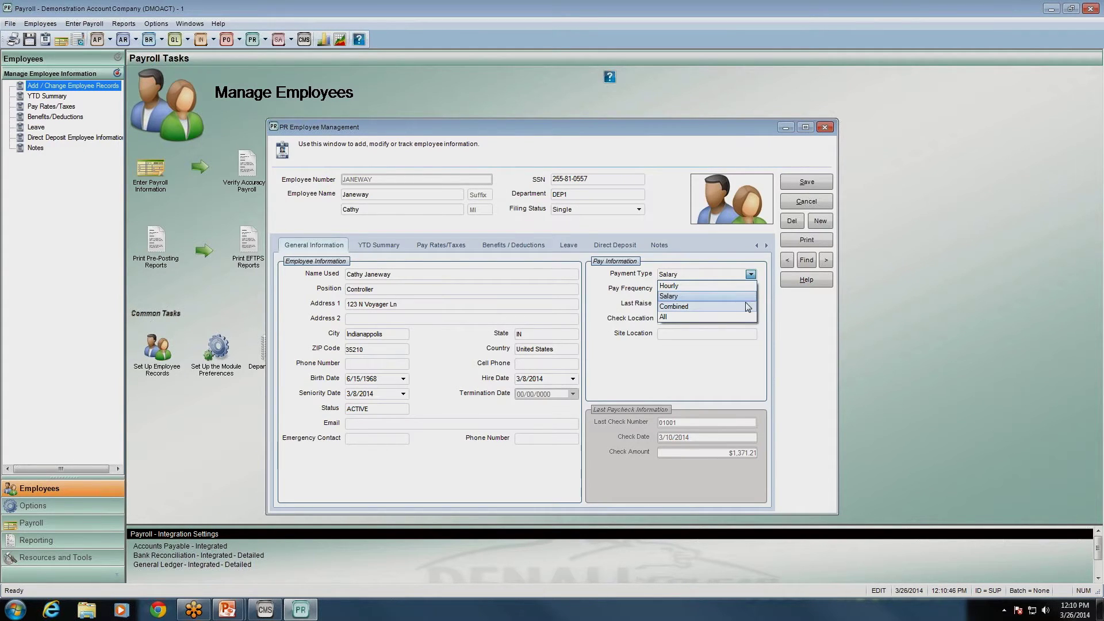
{"action": "left_click", "coordinate": [762, 287]}
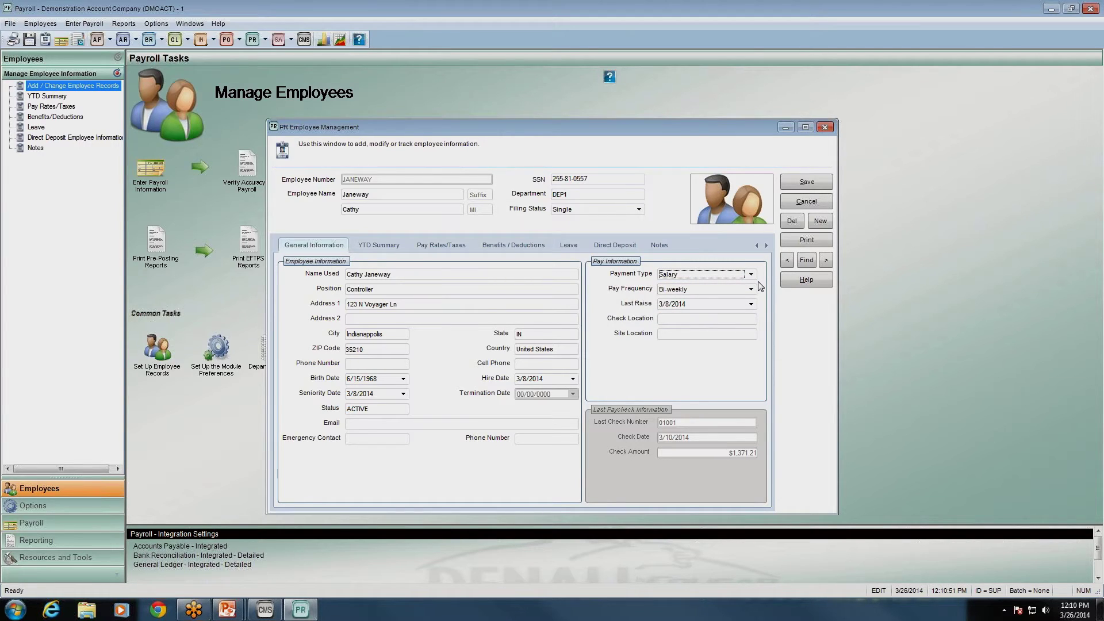
Try the Hourly payment type for the employee and restore it to Salary.
{"action": "left_click", "coordinate": [751, 274]}
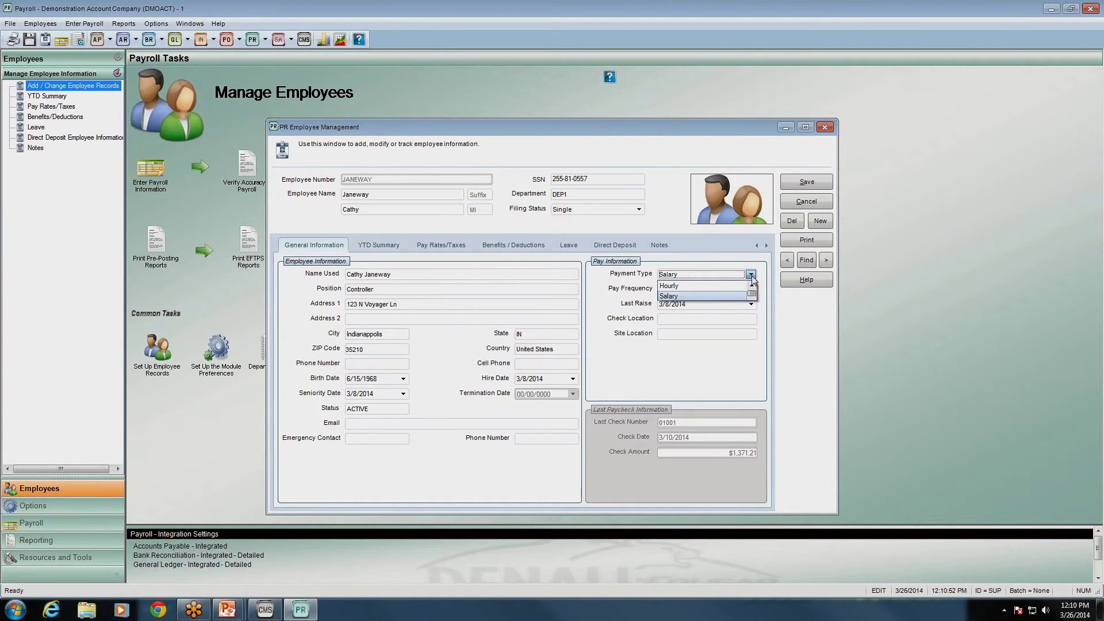
{"action": "left_click", "coordinate": [746, 286]}
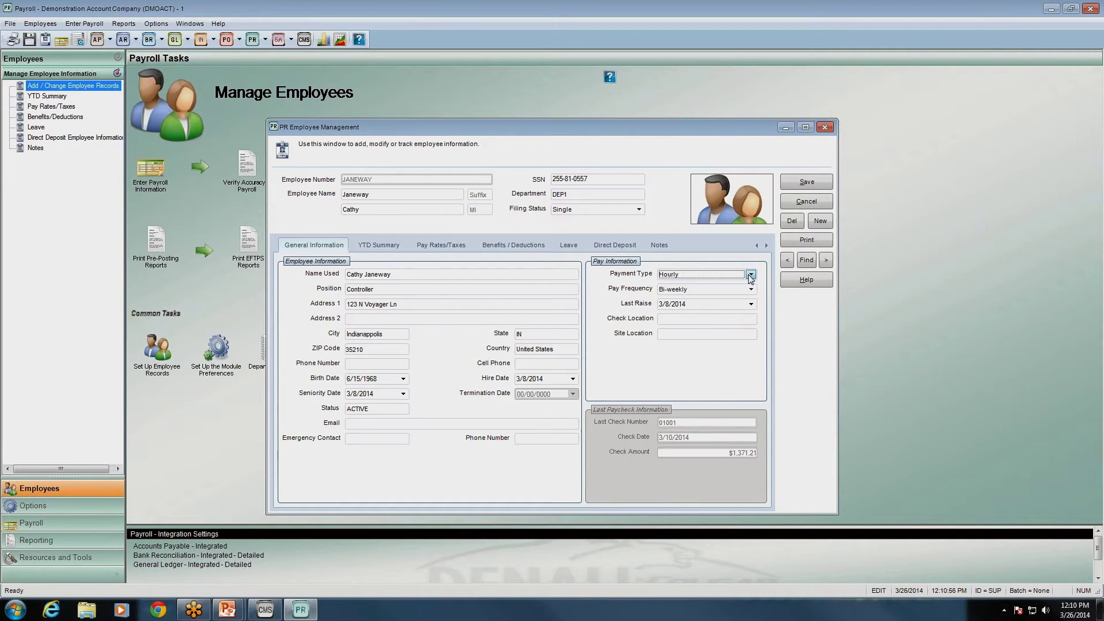
{"action": "left_click", "coordinate": [750, 275]}
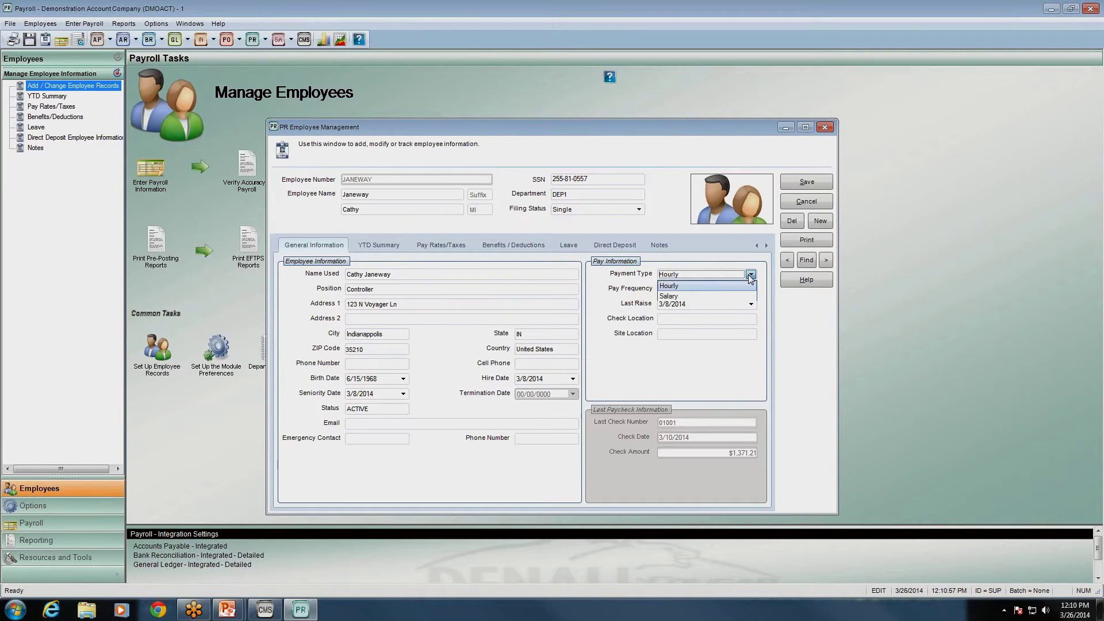
{"action": "left_click", "coordinate": [742, 298]}
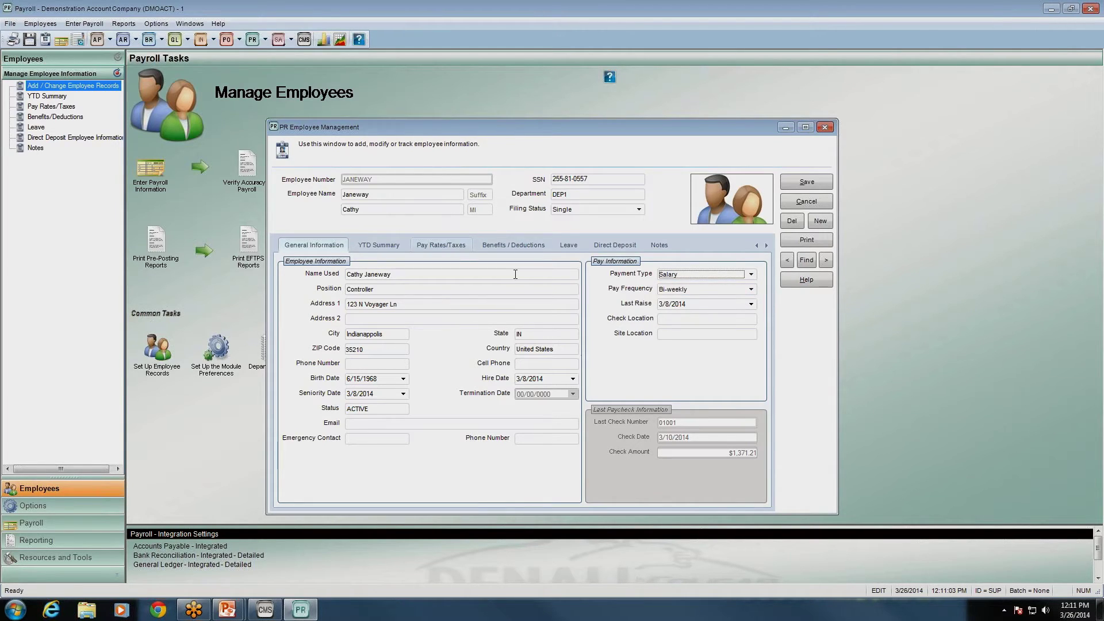
Review the pay frequency options, the last raise calendar and the check location field in the pay information.
{"action": "left_click", "coordinate": [751, 289]}
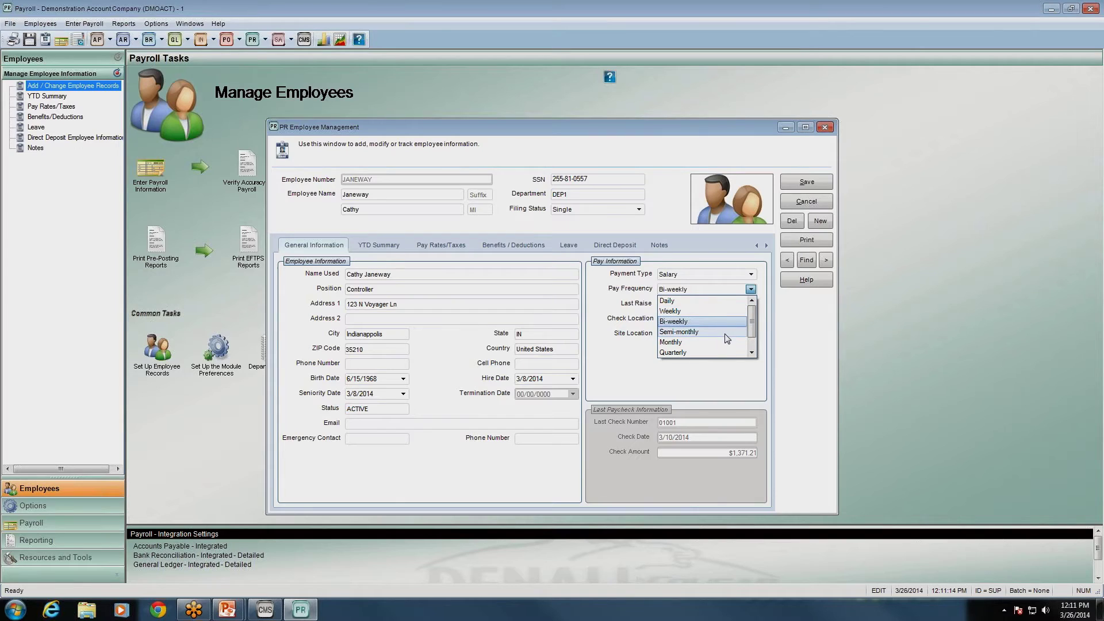
{"action": "left_click", "coordinate": [751, 290]}
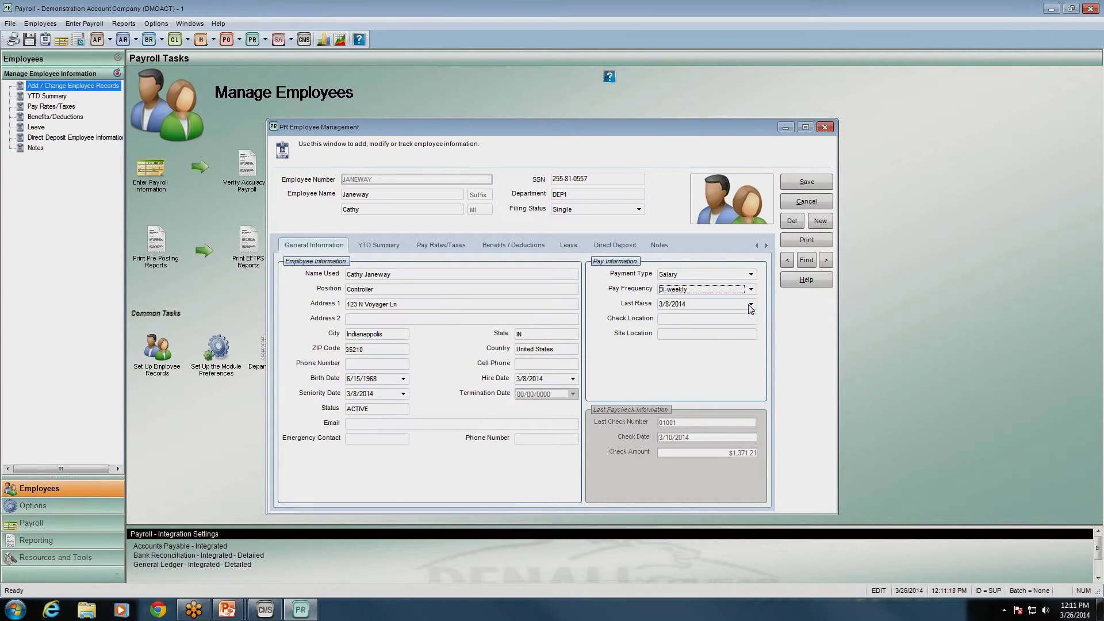
{"action": "left_click", "coordinate": [750, 305]}
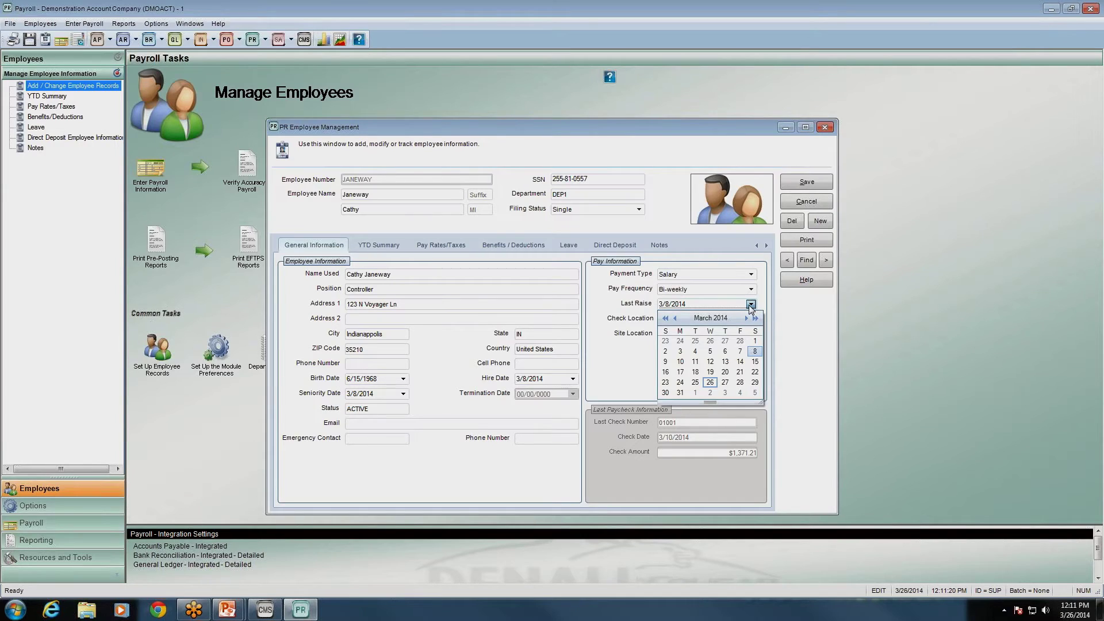
{"action": "left_click", "coordinate": [751, 304]}
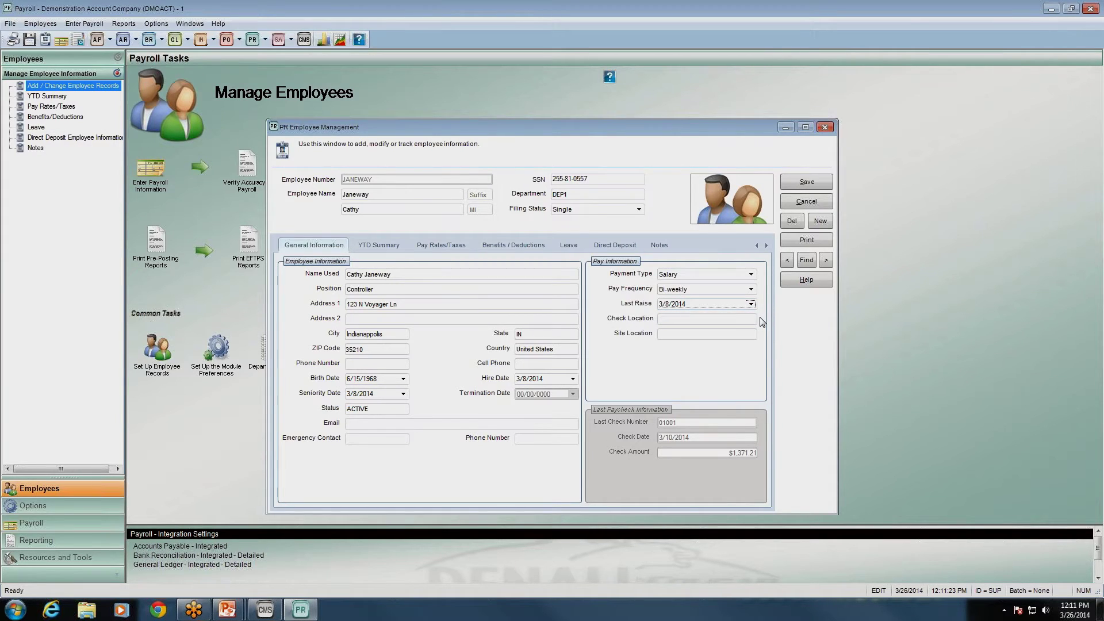
{"action": "left_click", "coordinate": [742, 318]}
Examine the employee's year-to-date check history, from the check number through withheld taxes, deductions and benefits to Net Pay.
{"action": "left_click", "coordinate": [403, 247]}
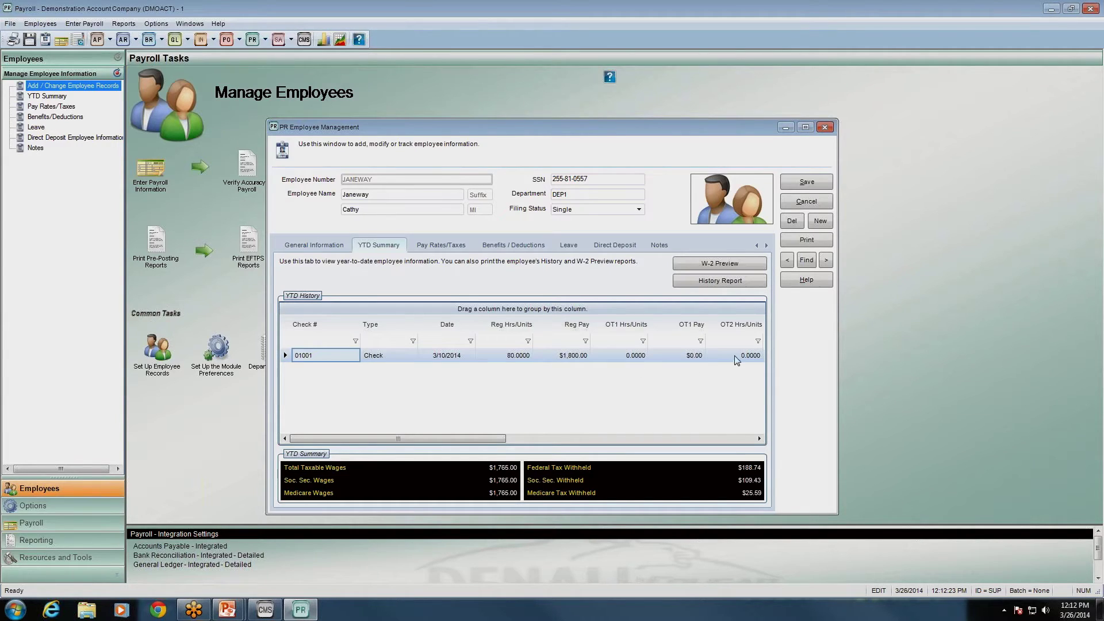
{"action": "left_click", "coordinate": [759, 439]}
{"action": "left_click", "coordinate": [759, 439]}
{"action": "left_click", "coordinate": [760, 438]}
{"action": "left_click", "coordinate": [759, 438]}
{"action": "left_click", "coordinate": [759, 438]}
{"action": "left_click", "coordinate": [760, 439]}
{"action": "left_click", "coordinate": [759, 439]}
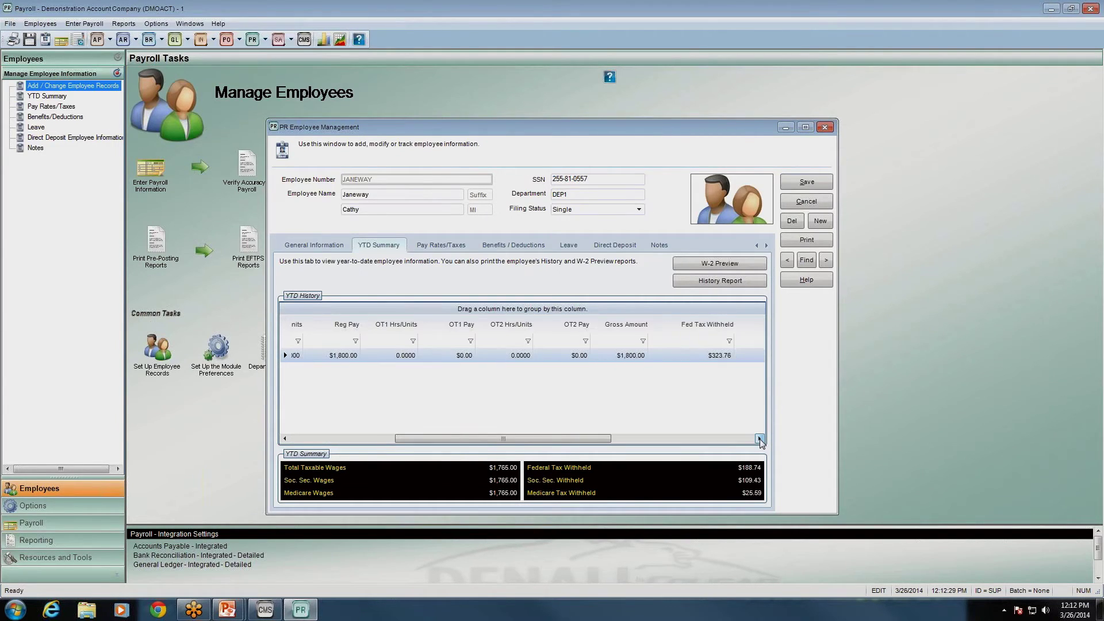
{"action": "left_click", "coordinate": [759, 439]}
{"action": "left_click", "coordinate": [759, 438]}
{"action": "left_click", "coordinate": [760, 439]}
{"action": "left_click", "coordinate": [759, 438]}
{"action": "left_click", "coordinate": [759, 438]}
{"action": "left_click", "coordinate": [759, 439]}
{"action": "left_click", "coordinate": [760, 438]}
{"action": "left_click", "coordinate": [759, 439]}
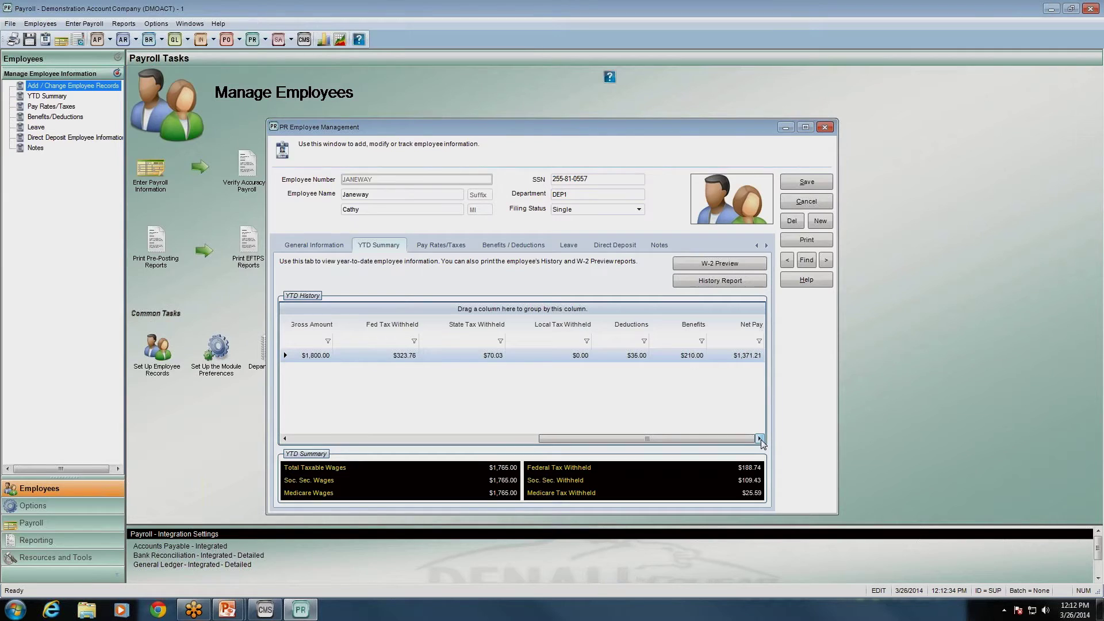
{"action": "left_click", "coordinate": [753, 356]}
{"action": "left_click_drag", "start_coordinate": [736, 438], "coordinate": [439, 450]}
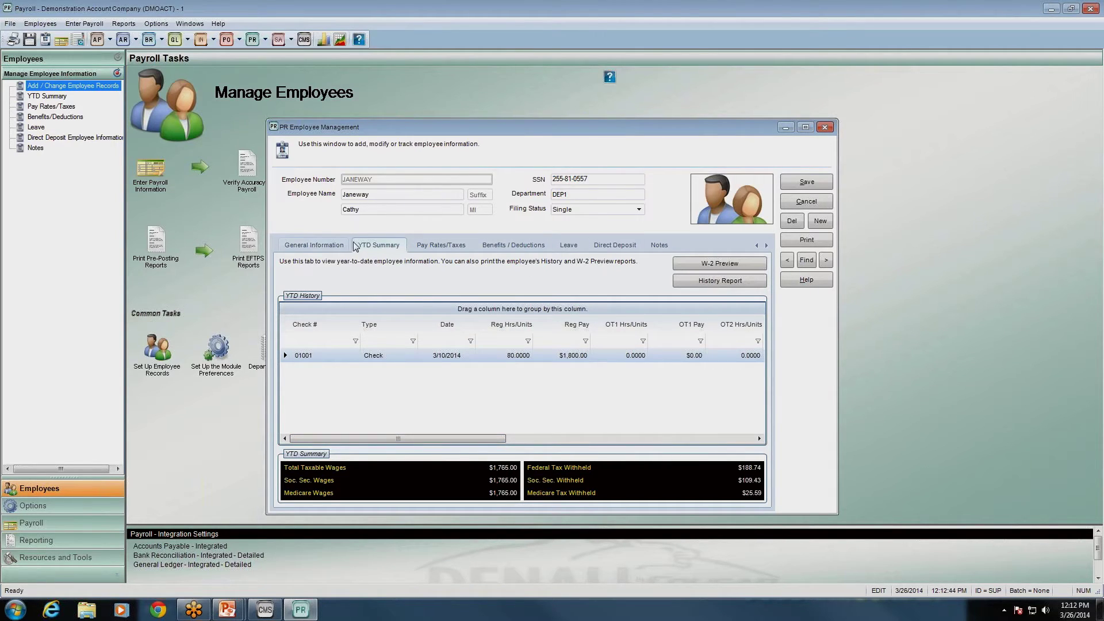
Maximize the employee window and review the general information and the year-to-date summary at full size.
{"action": "left_click", "coordinate": [325, 252]}
{"action": "left_click", "coordinate": [376, 246]}
{"action": "left_click", "coordinate": [805, 128]}
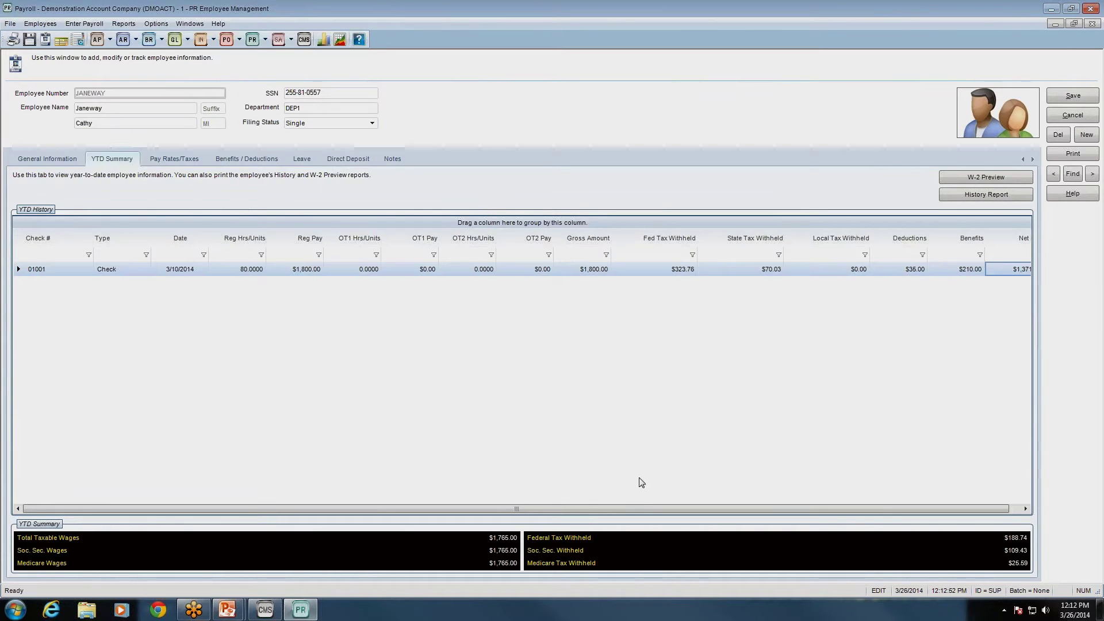
{"action": "left_click_drag", "start_coordinate": [642, 510], "coordinate": [609, 503]}
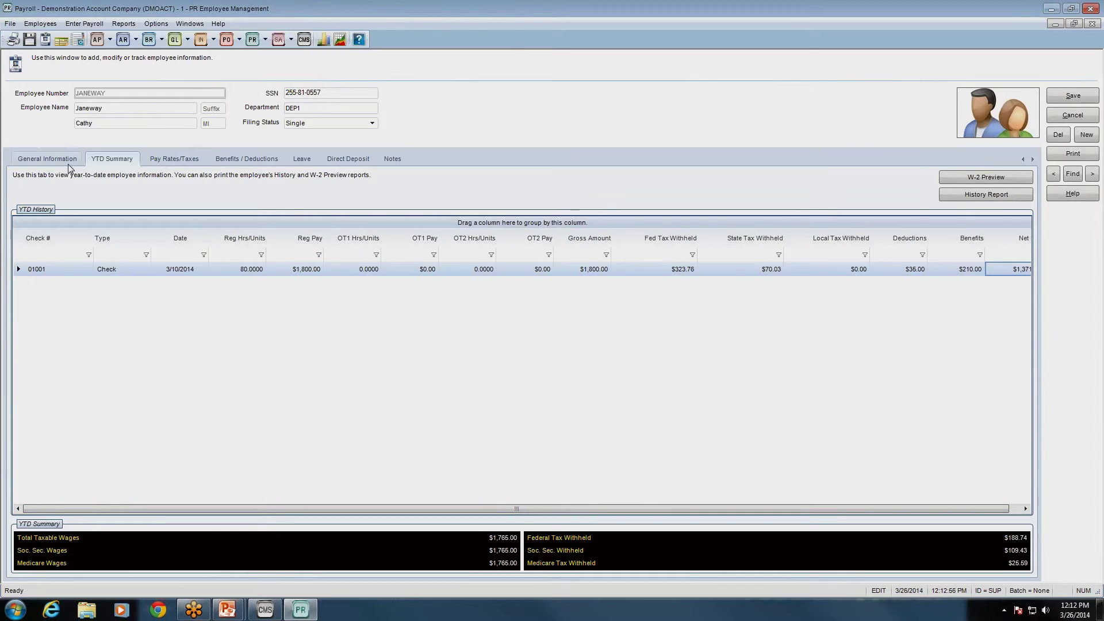
{"action": "left_click", "coordinate": [56, 156]}
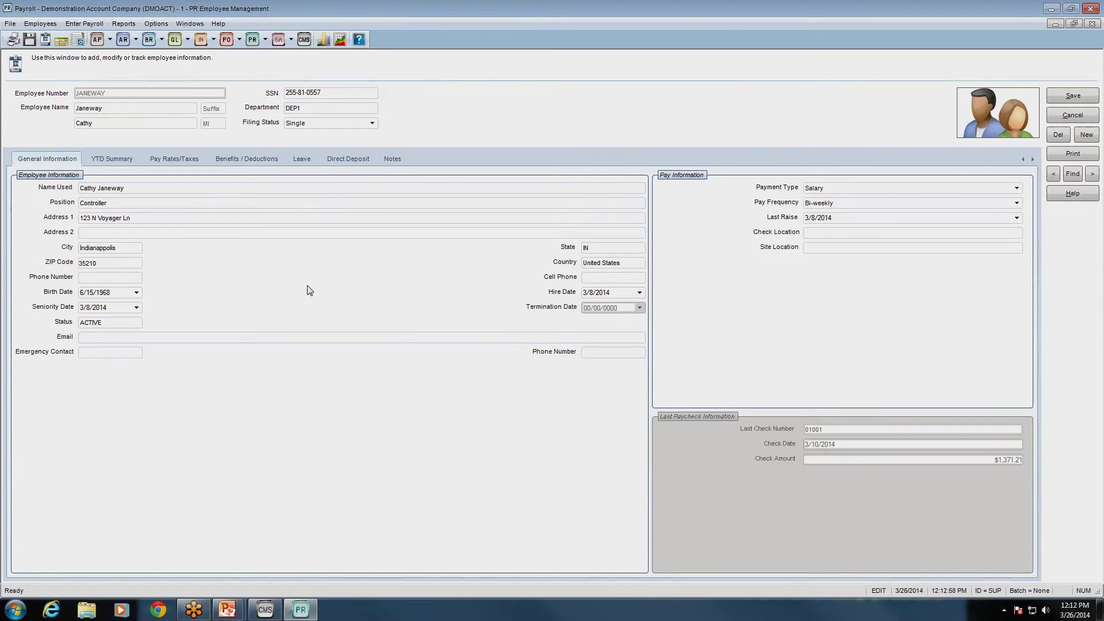
{"action": "left_click", "coordinate": [126, 160]}
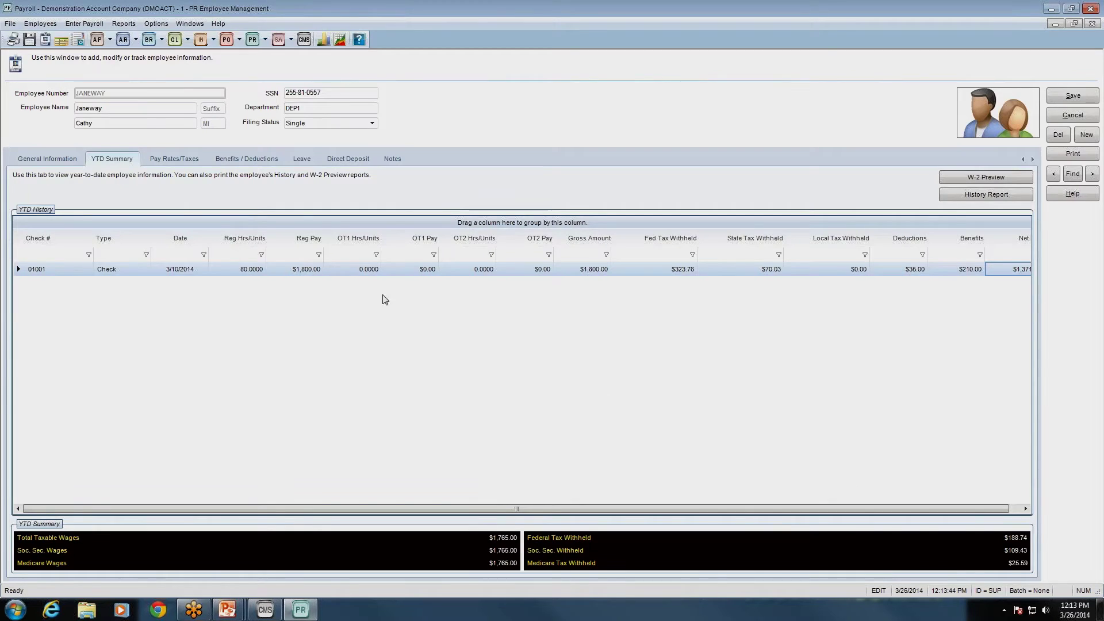
Examine the employee's pay rates, comparing the main department with the department assigned to each rate row.
{"action": "left_click", "coordinate": [201, 162]}
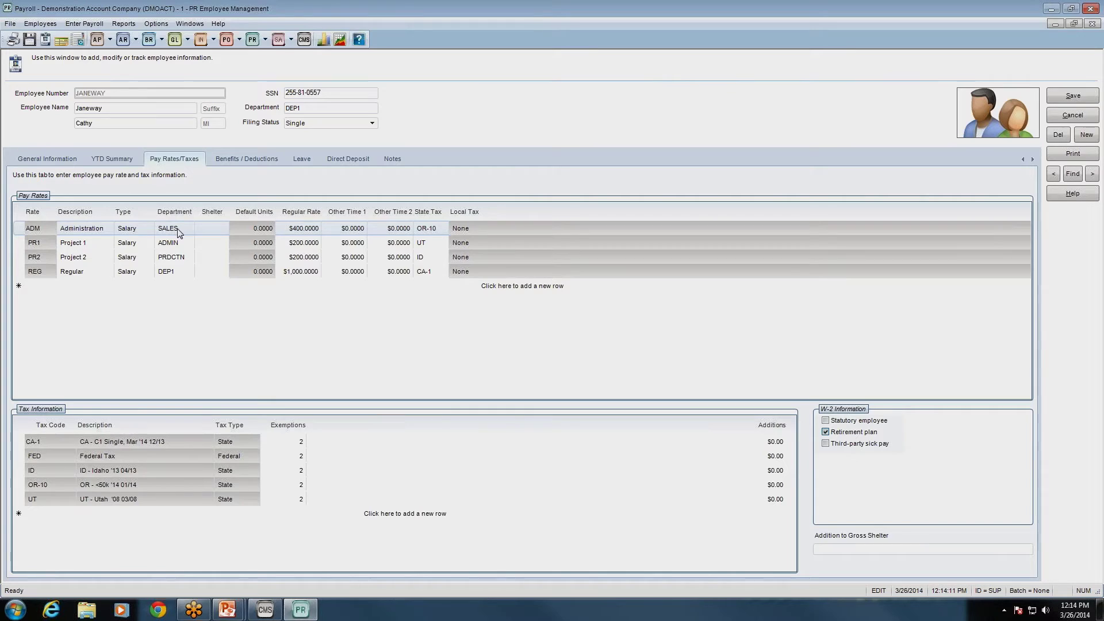
{"action": "left_click", "coordinate": [312, 109]}
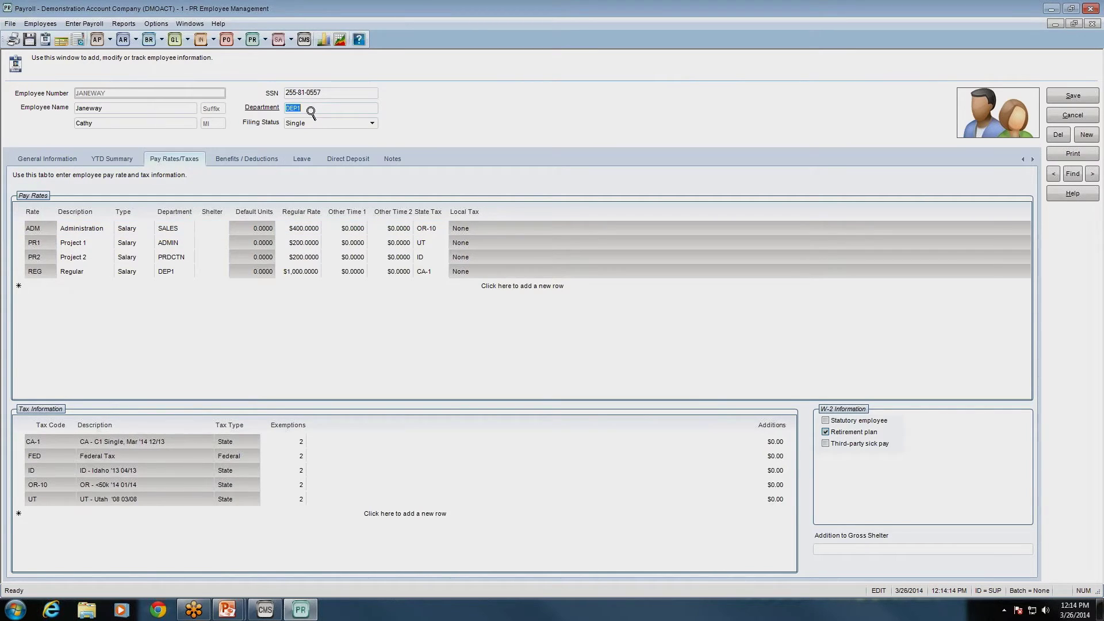
{"action": "left_click", "coordinate": [179, 279]}
{"action": "left_click", "coordinate": [184, 230]}
{"action": "left_click", "coordinate": [183, 241]}
{"action": "left_click", "coordinate": [182, 254]}
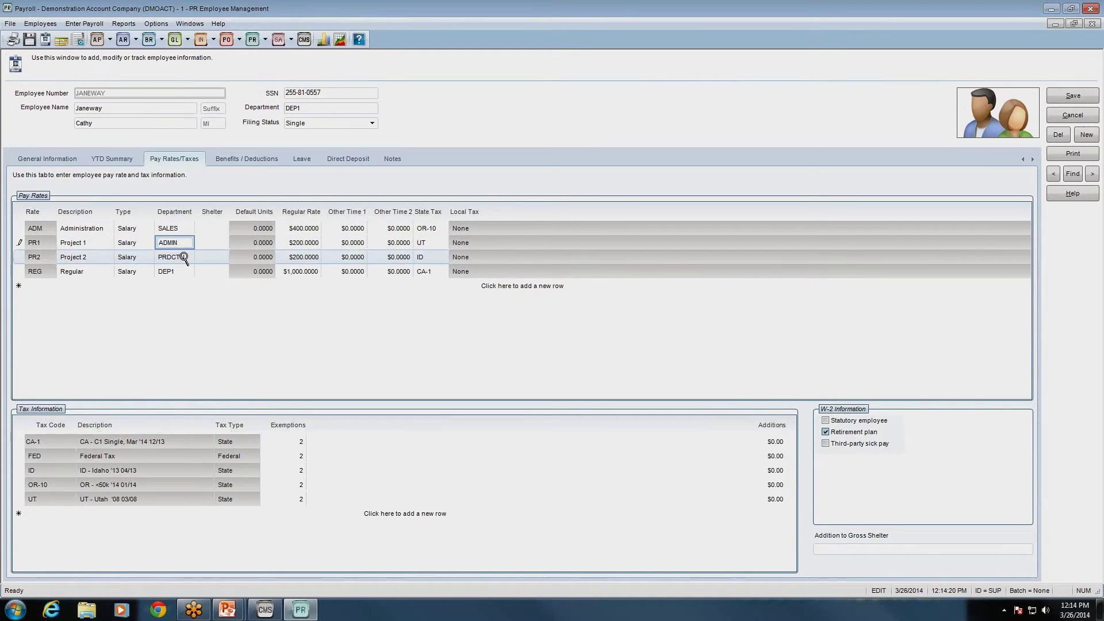
{"action": "left_click", "coordinate": [187, 246]}
{"action": "left_click", "coordinate": [187, 233]}
{"action": "left_click", "coordinate": [185, 244]}
{"action": "left_click", "coordinate": [182, 257]}
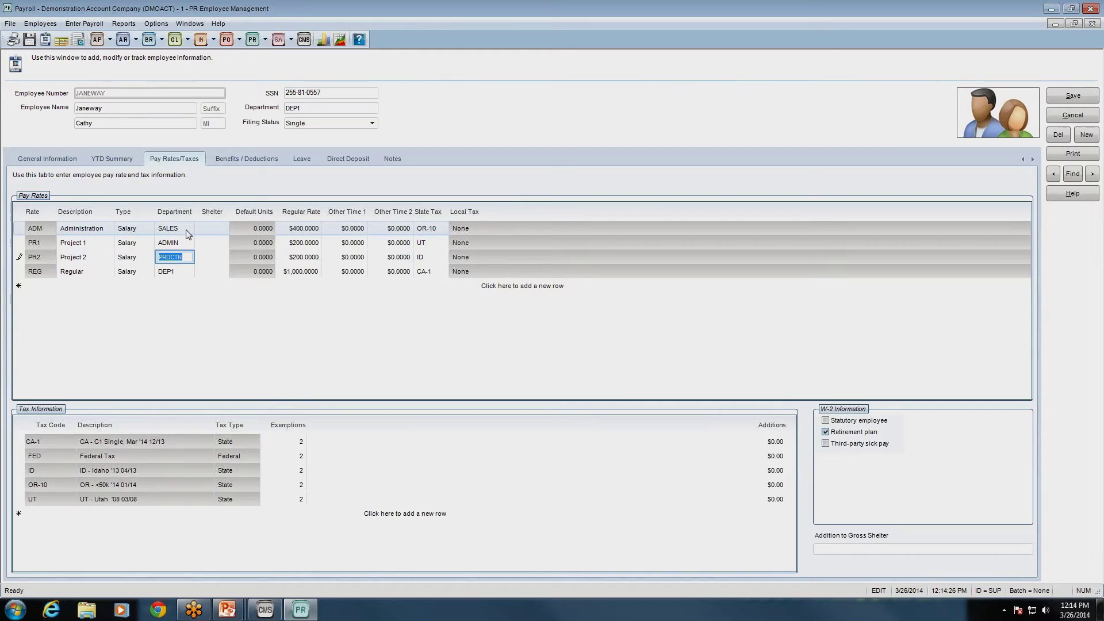
{"action": "left_click", "coordinate": [187, 233]}
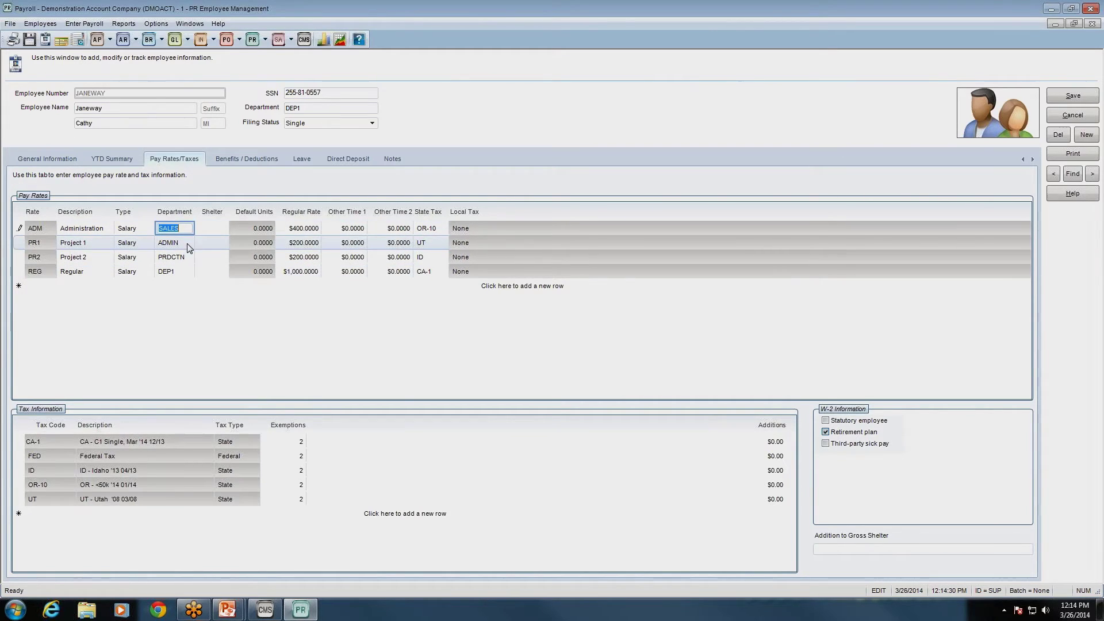
Review the departments assigned to the Regular, Project 2, Project 1 and Administration pay rates against the employee's main department.
{"action": "left_click", "coordinate": [187, 271]}
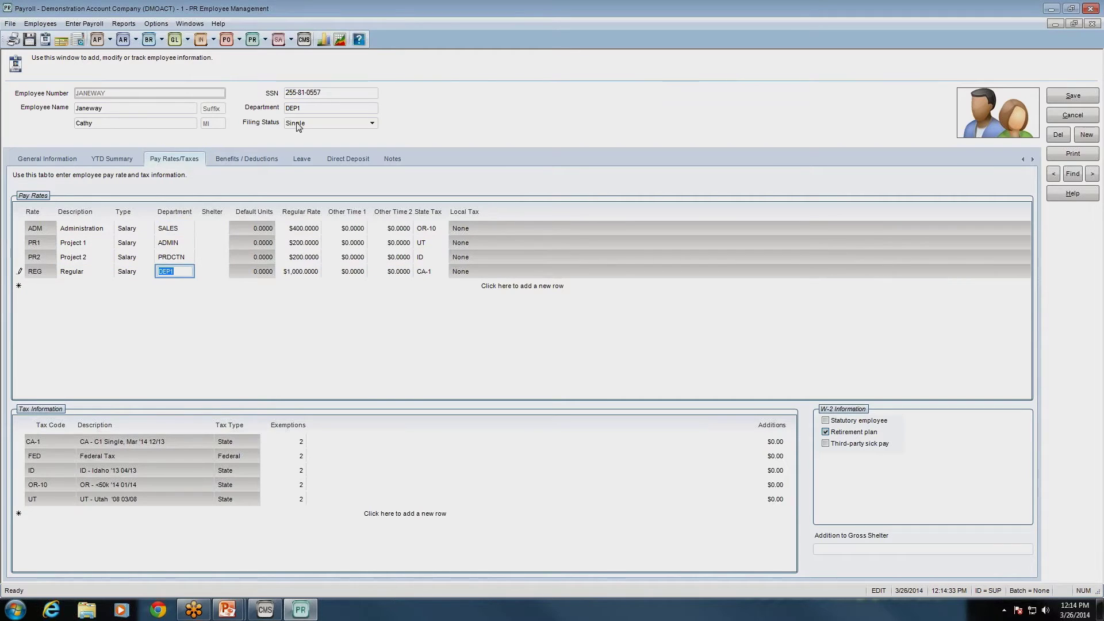
{"action": "left_click", "coordinate": [181, 260]}
{"action": "left_click", "coordinate": [178, 243]}
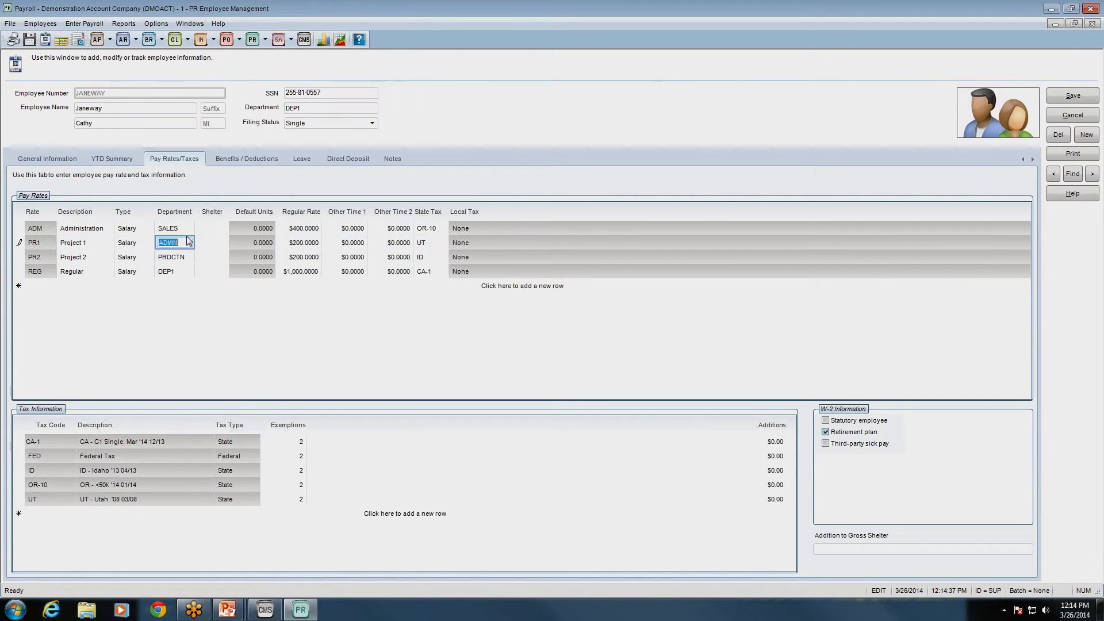
{"action": "left_click", "coordinate": [183, 230]}
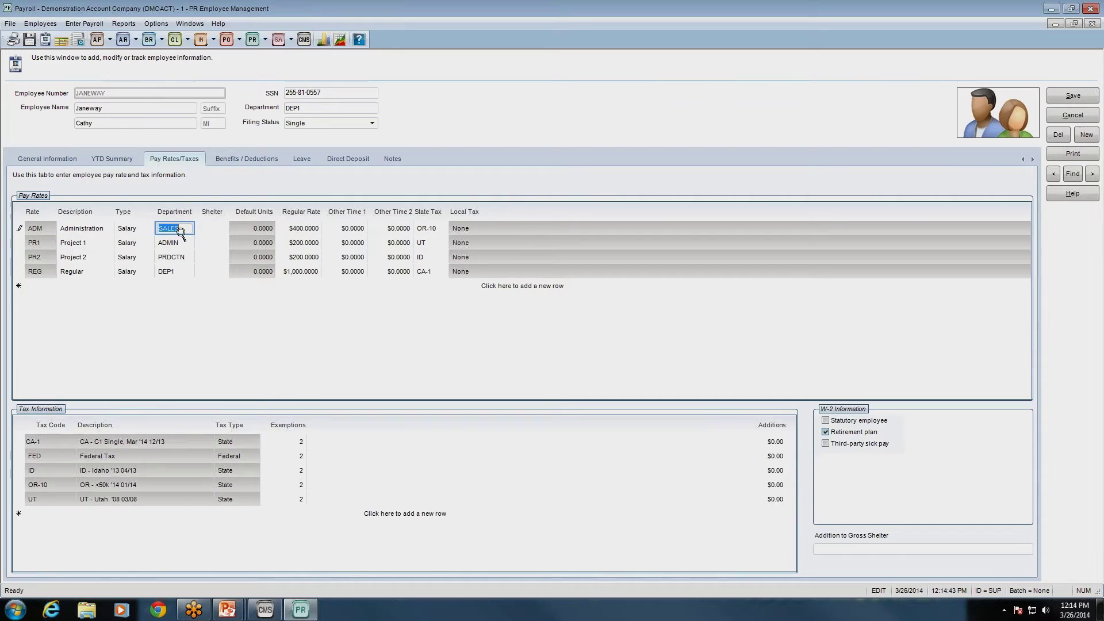
Examine the regular rate amounts of the Administration, Project 1, Project 2 and Regular pay rates.
{"action": "left_click", "coordinate": [314, 242]}
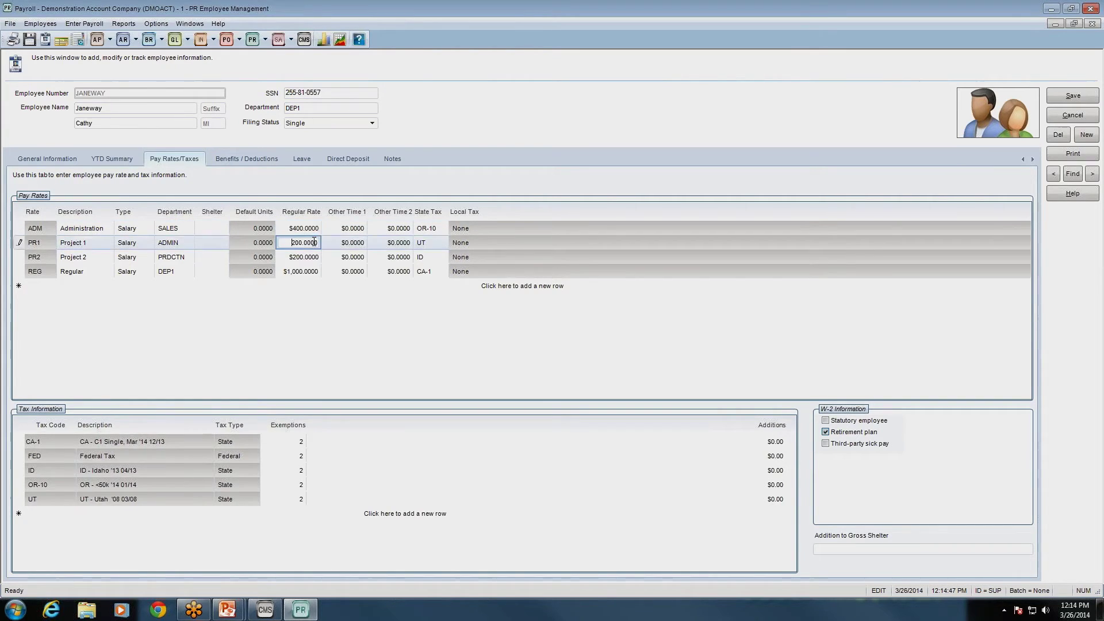
{"action": "left_click", "coordinate": [314, 256]}
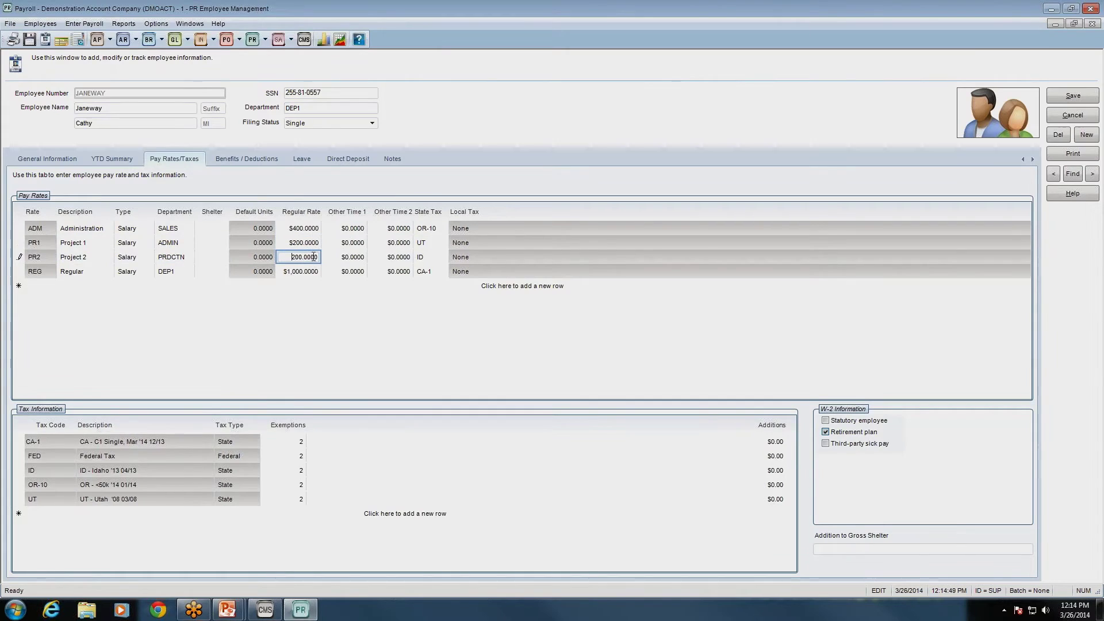
{"action": "left_click", "coordinate": [318, 270]}
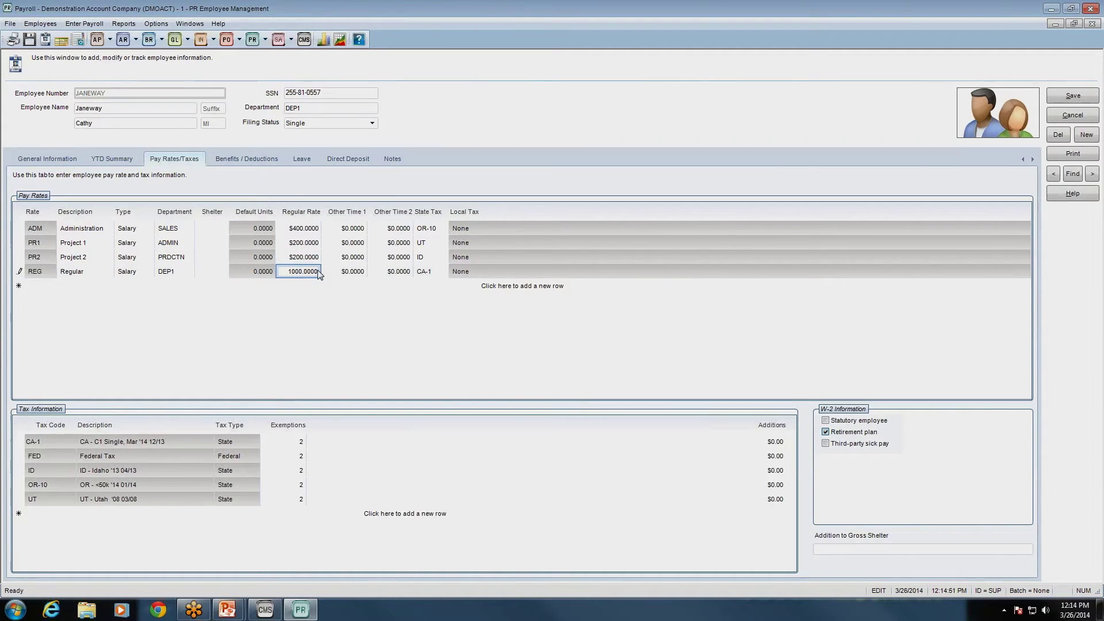
{"action": "left_click", "coordinate": [307, 229]}
{"action": "left_click", "coordinate": [307, 242]}
{"action": "left_click", "coordinate": [308, 257]}
{"action": "left_click", "coordinate": [309, 271]}
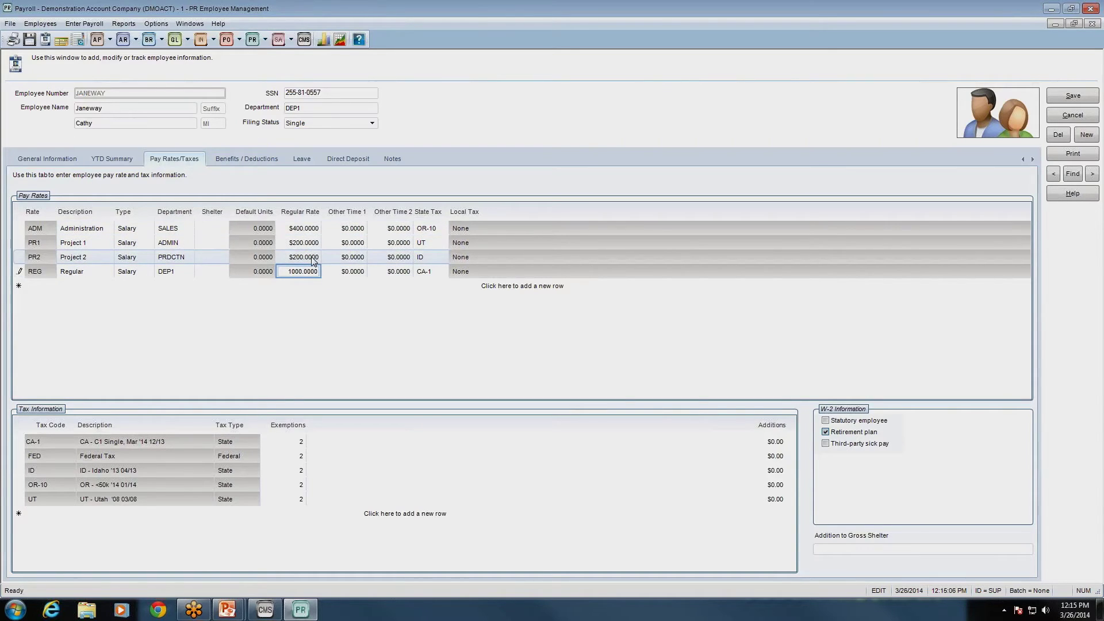
Go to the previous employee's record without saving changes and check the default units of the hourly pay rate.
{"action": "left_click", "coordinate": [1054, 174]}
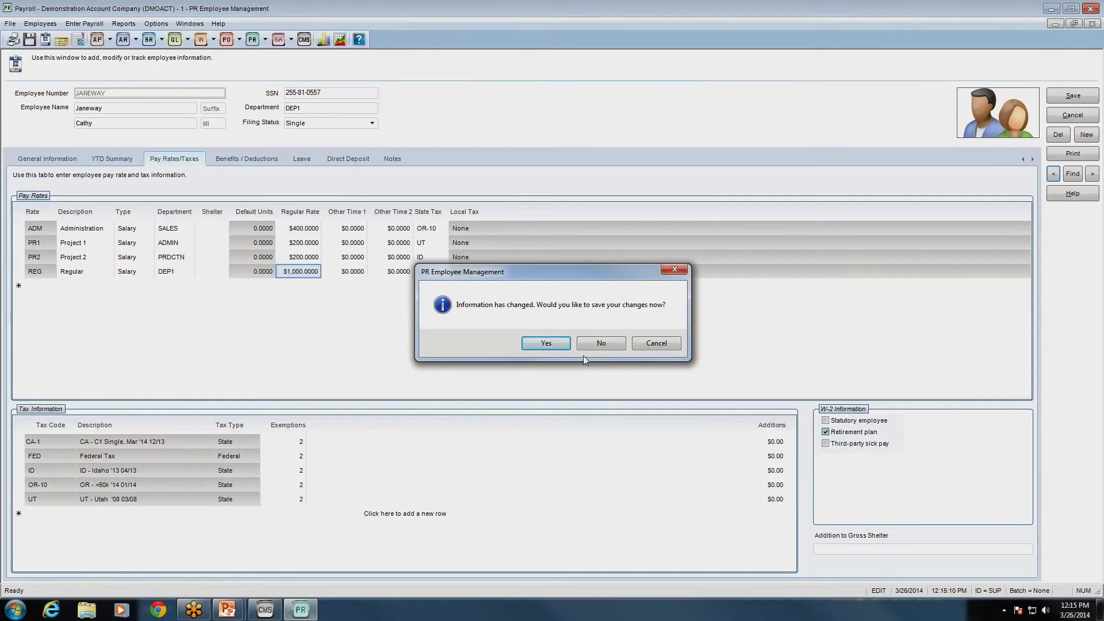
{"action": "left_click", "coordinate": [600, 345]}
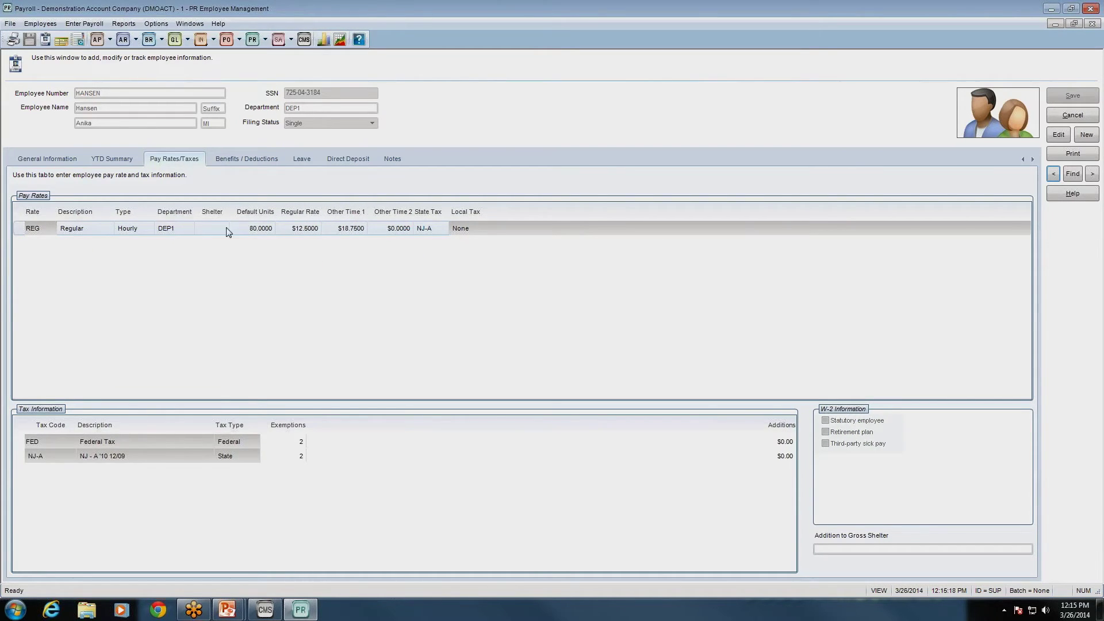
{"action": "left_click", "coordinate": [253, 231]}
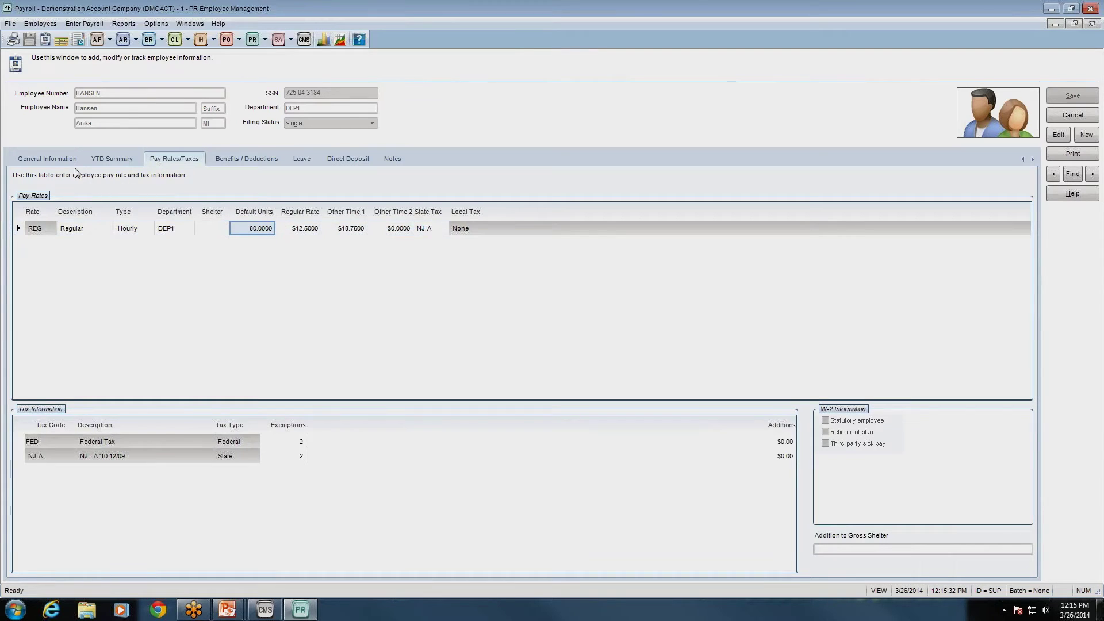
Put the hourly employee's general information in edit mode and check the pay frequency options, choosing Bi-weekly.
{"action": "left_click", "coordinate": [67, 164]}
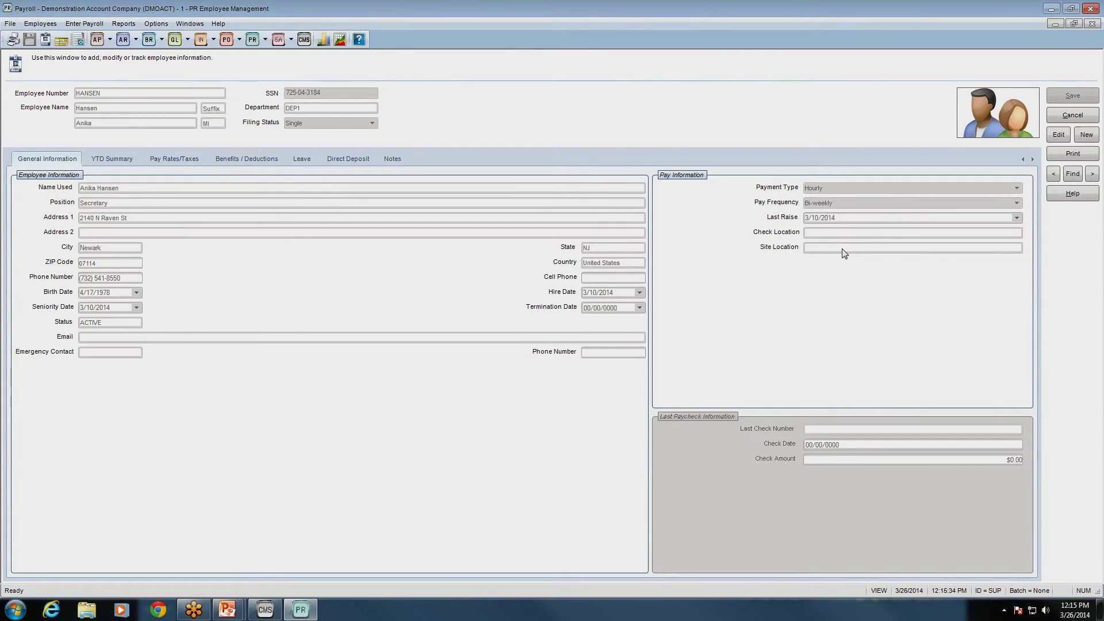
{"action": "left_click", "coordinate": [1058, 136]}
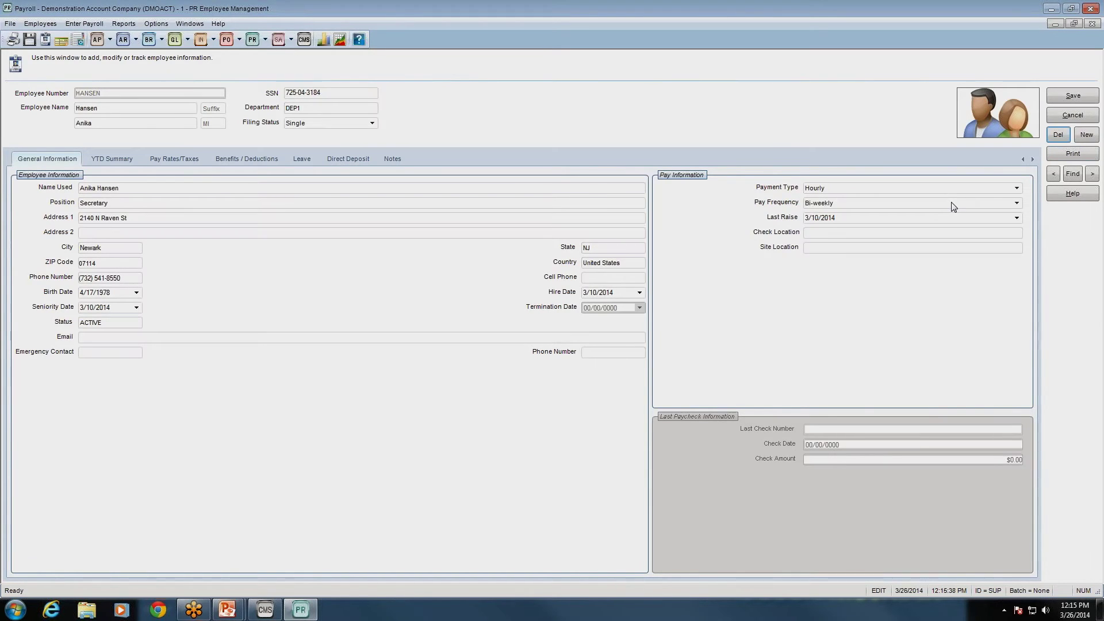
{"action": "left_click", "coordinate": [951, 204]}
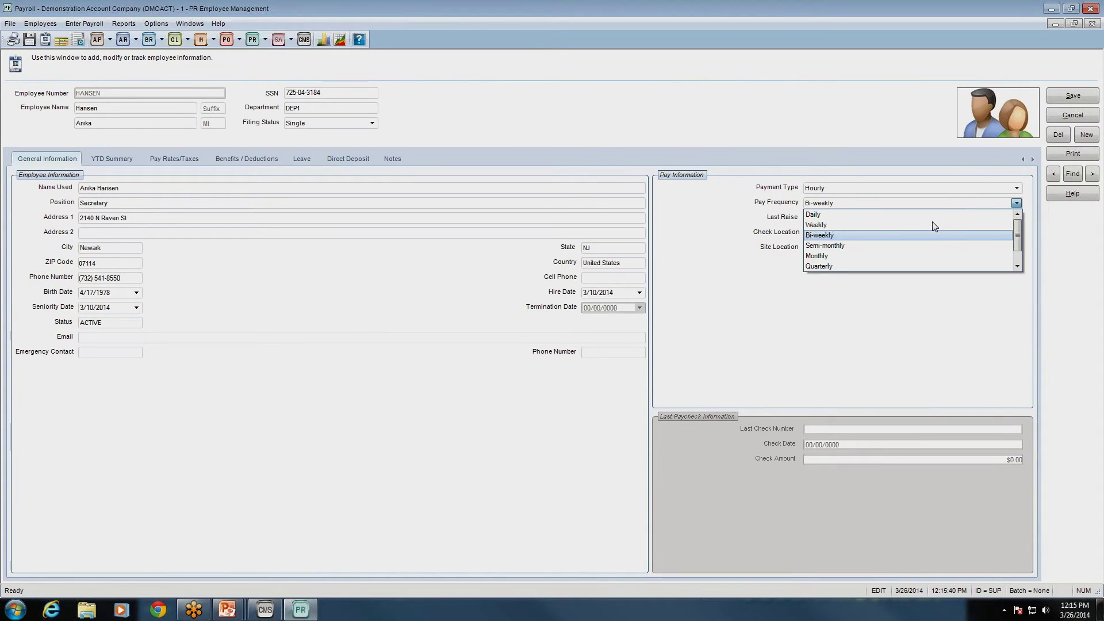
{"action": "left_click", "coordinate": [932, 239]}
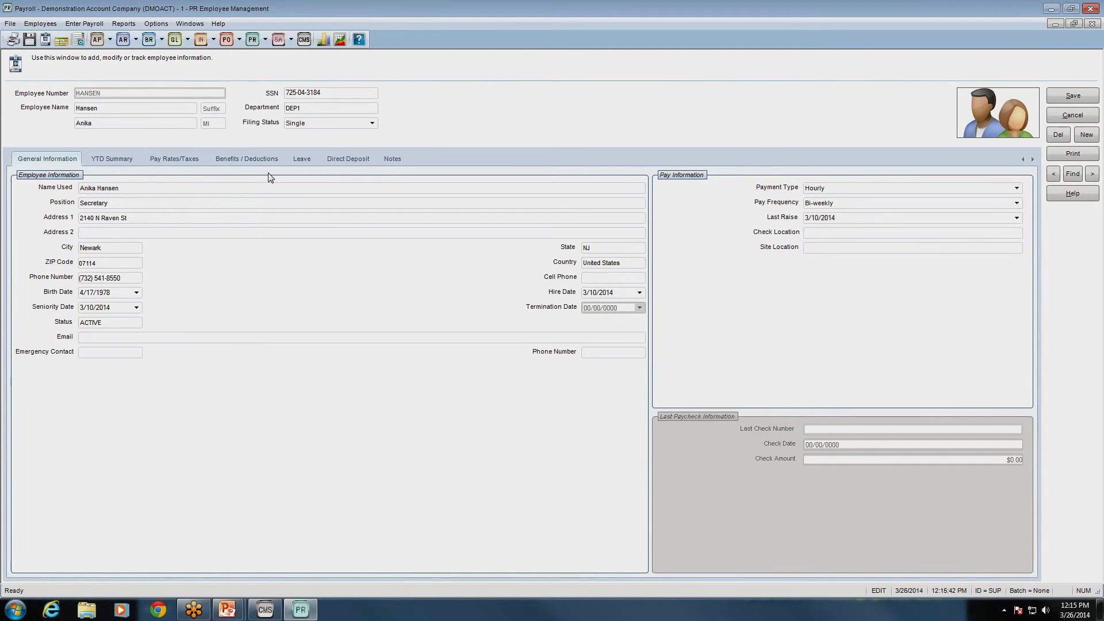
Review the default units, regular rate and Other Time 1 rate of the hourly employee's Regular pay rate.
{"action": "left_click", "coordinate": [170, 161]}
{"action": "left_click", "coordinate": [249, 230]}
{"action": "left_click", "coordinate": [249, 231]}
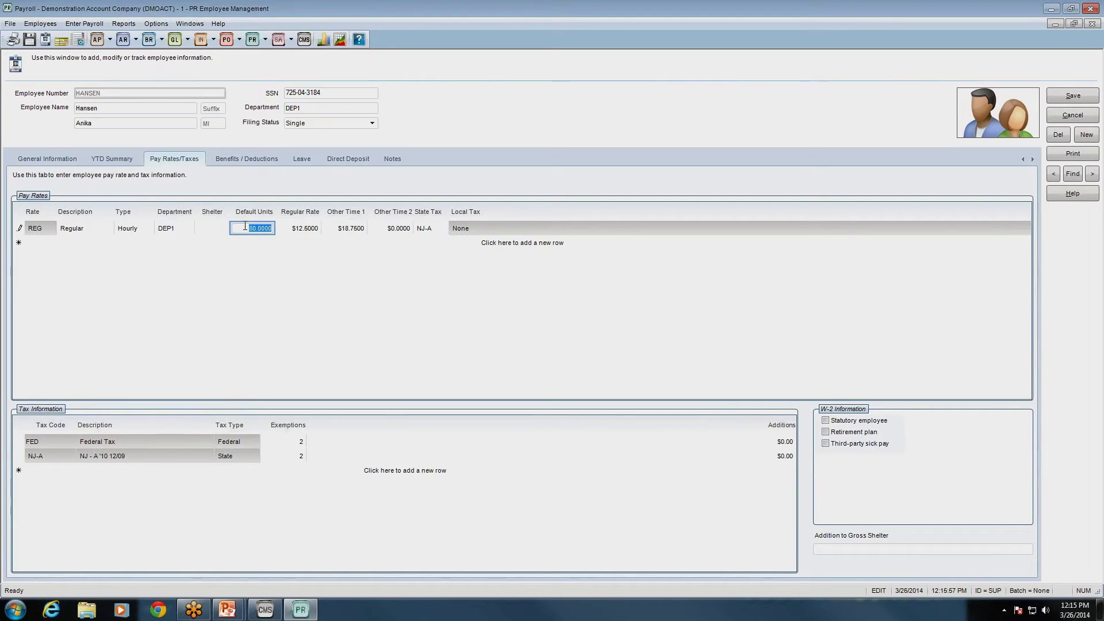
{"action": "left_click", "coordinate": [283, 230]}
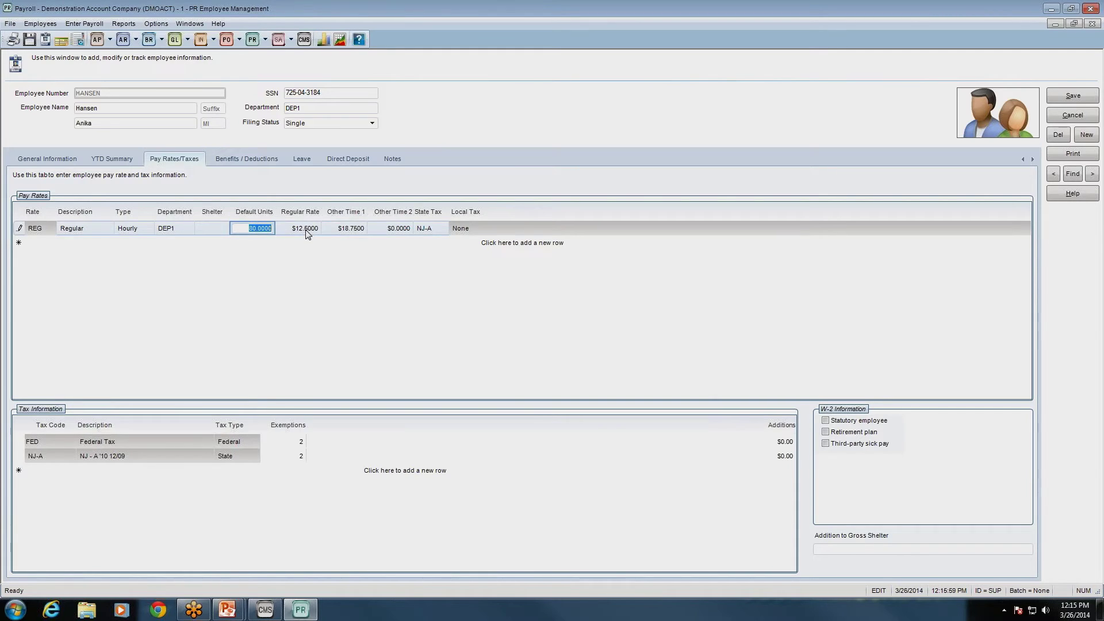
{"action": "left_click", "coordinate": [356, 229]}
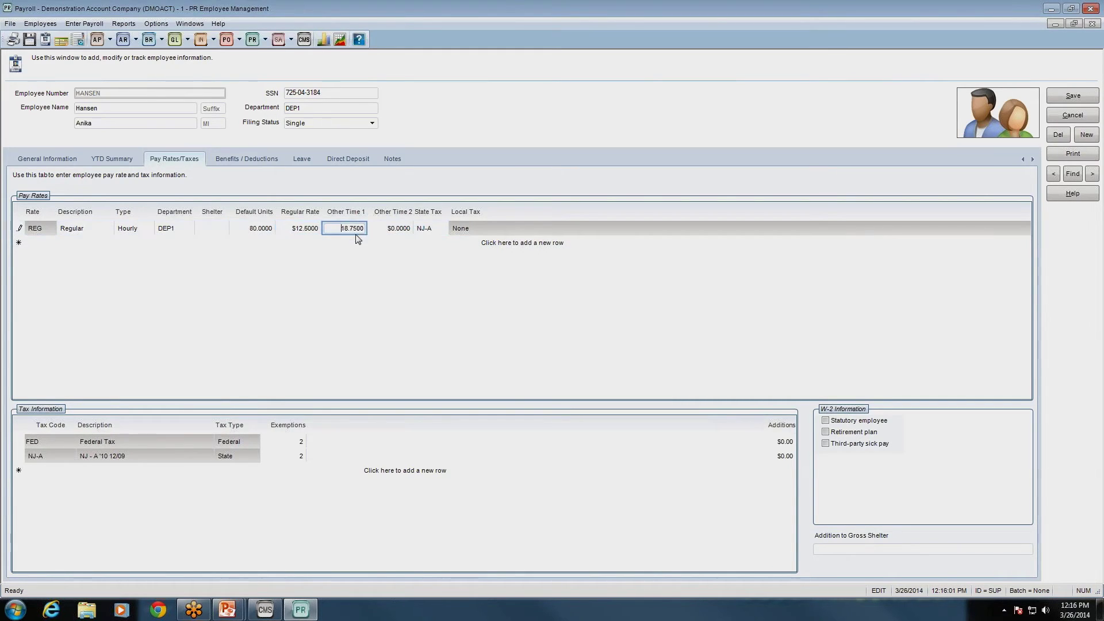
{"action": "left_click", "coordinate": [255, 230]}
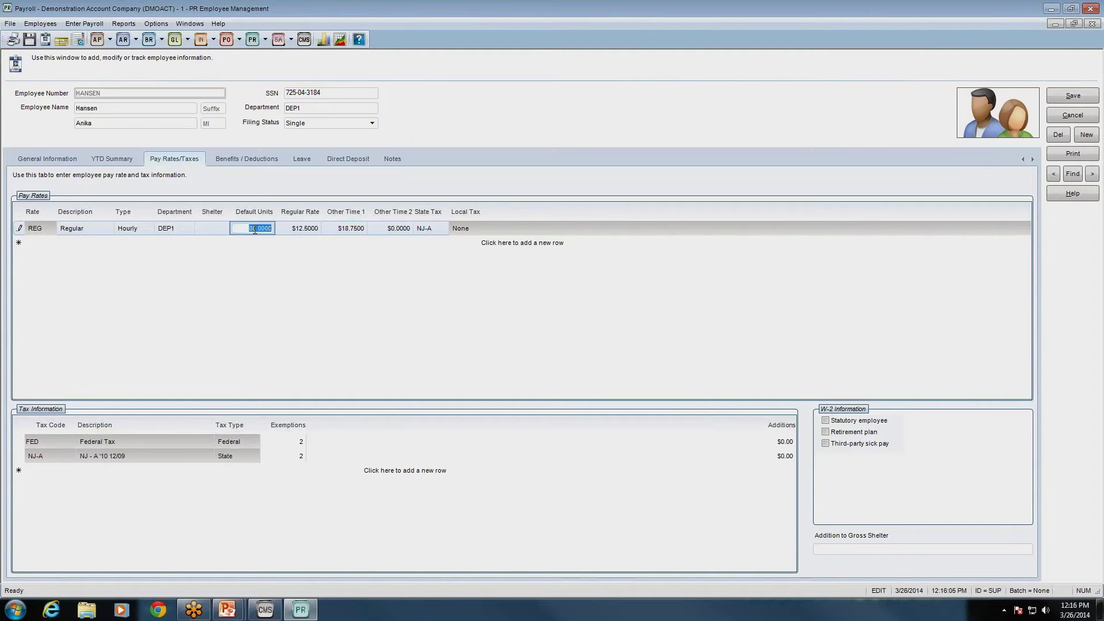
{"action": "left_click", "coordinate": [302, 228]}
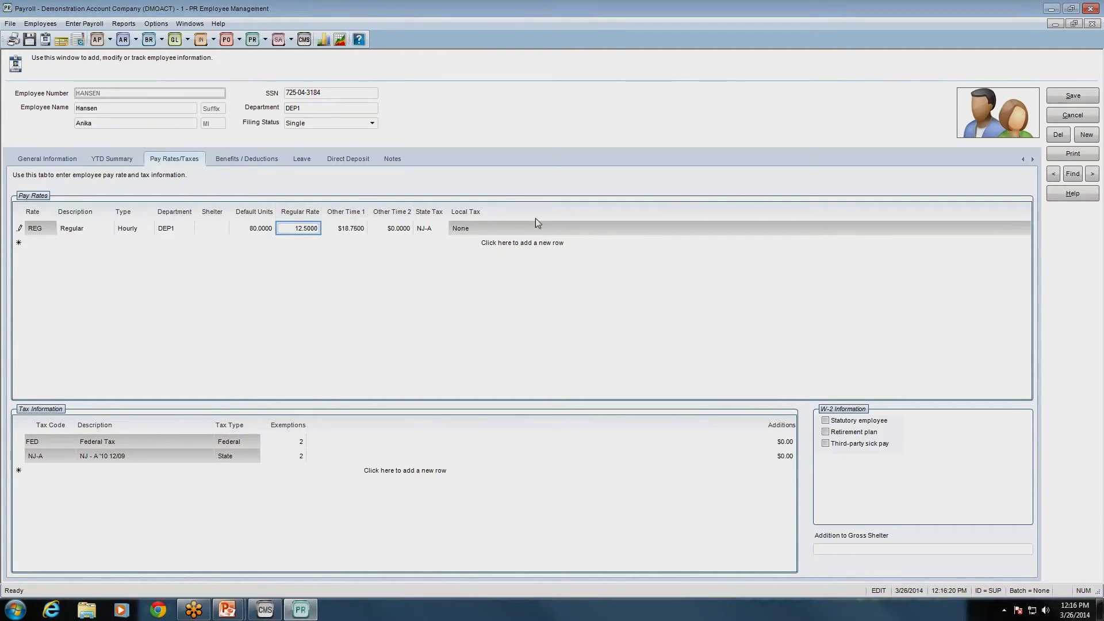
Leave the hourly employee without saving, return to the salaried employee's record and check the regular rates of the pay rate rows.
{"action": "left_click", "coordinate": [1053, 175]}
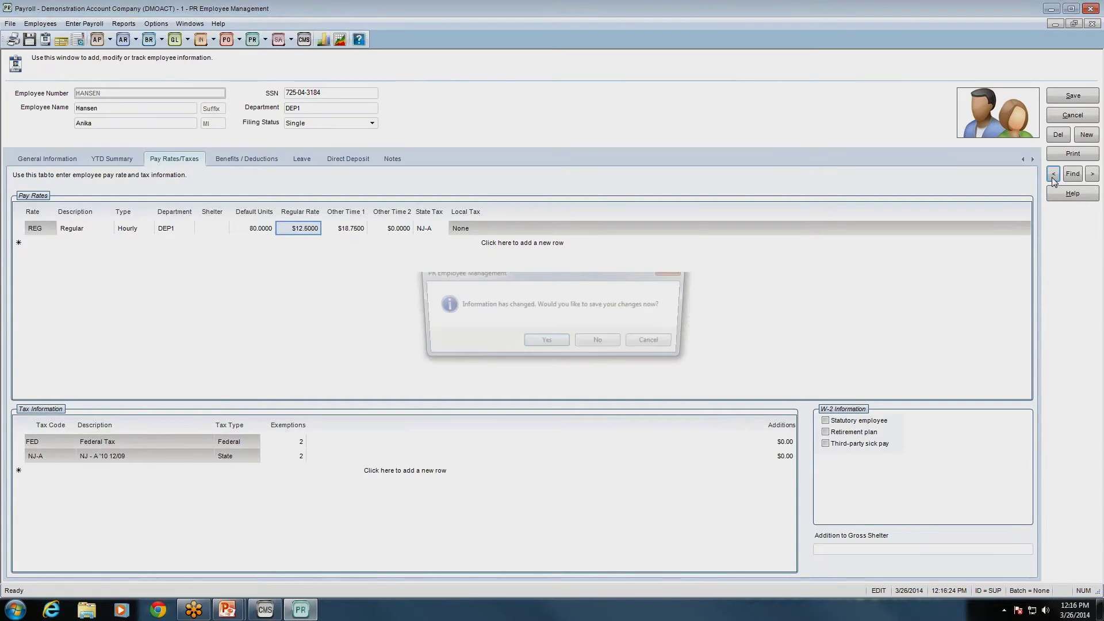
{"action": "left_click", "coordinate": [589, 343]}
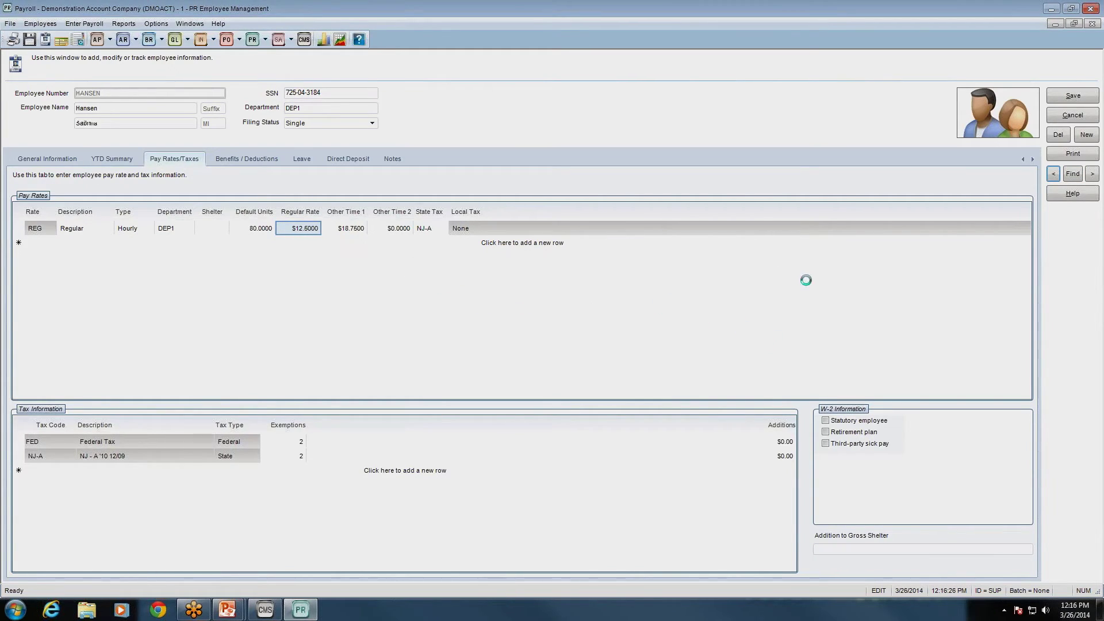
{"action": "left_click", "coordinate": [1091, 174]}
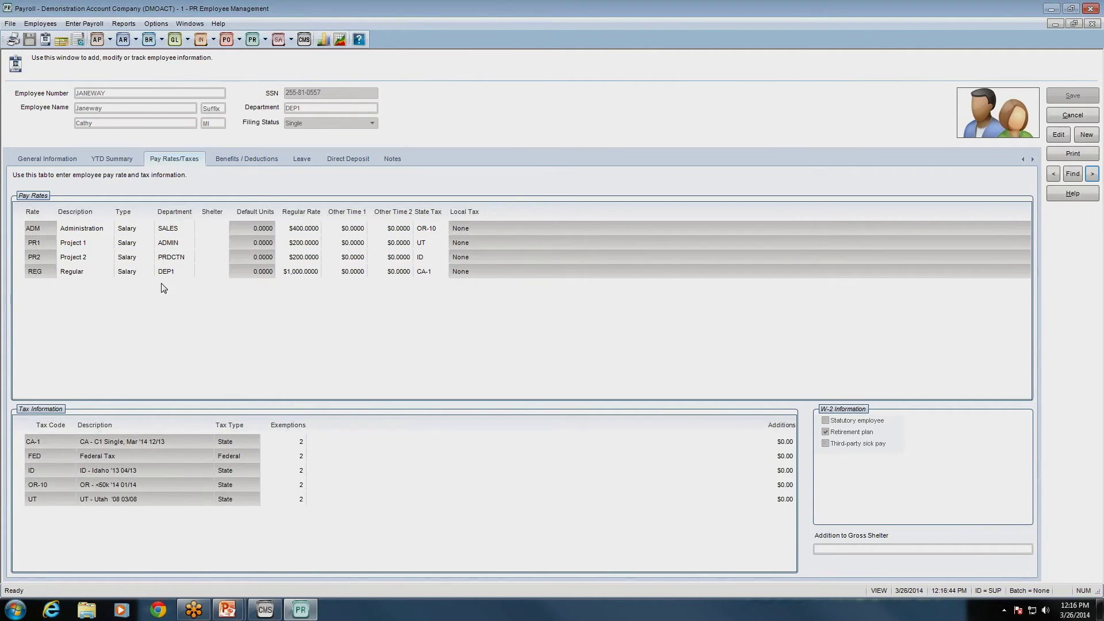
{"action": "left_click", "coordinate": [300, 230]}
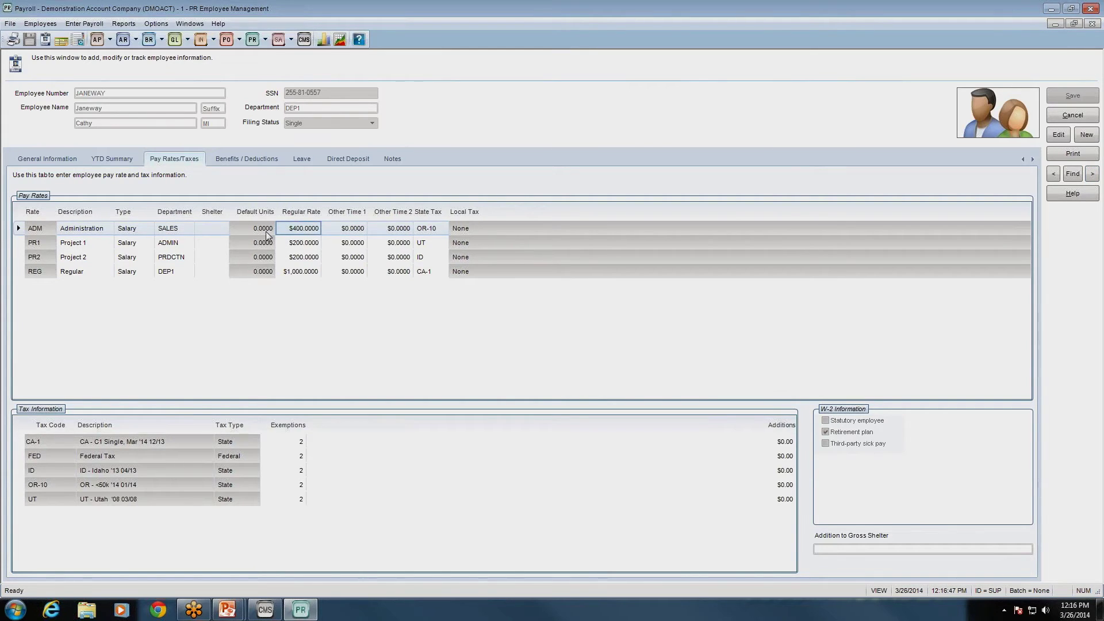
{"action": "left_click", "coordinate": [316, 244]}
{"action": "left_click", "coordinate": [315, 251]}
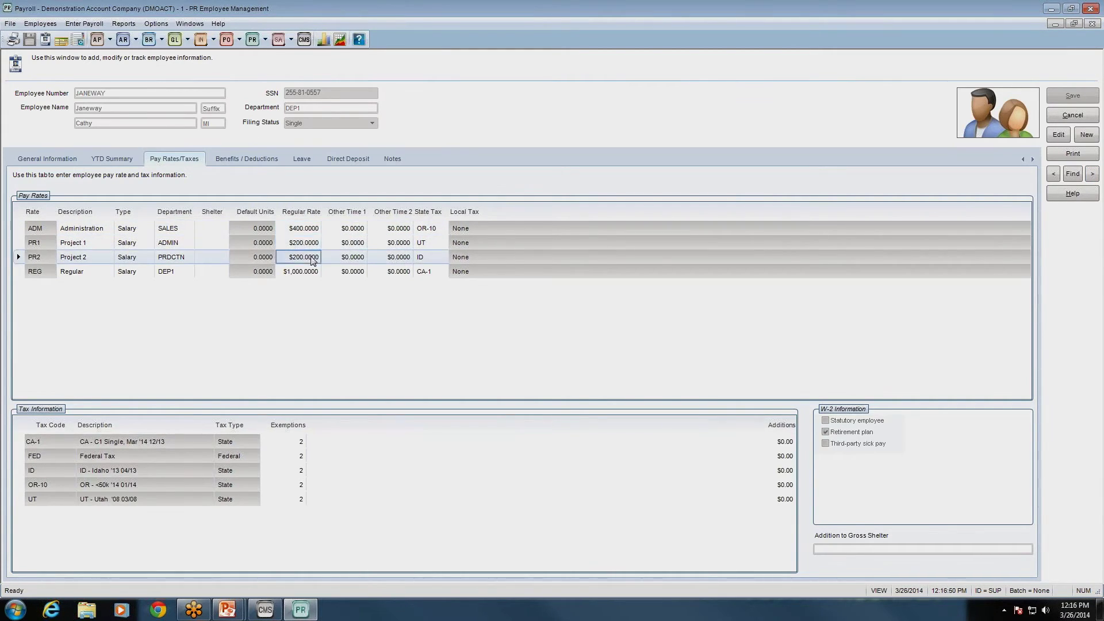
Examine the state tax code assigned to each of the employee's four pay rates.
{"action": "left_click", "coordinate": [437, 231]}
{"action": "left_click", "coordinate": [437, 244]}
{"action": "left_click", "coordinate": [436, 257]}
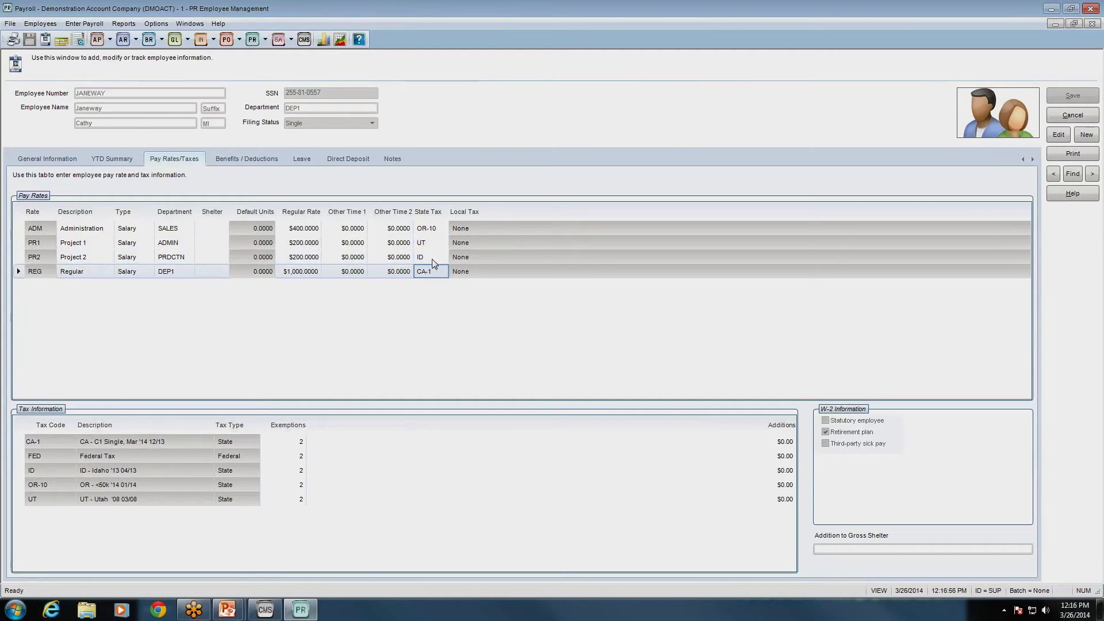
{"action": "left_click", "coordinate": [433, 229]}
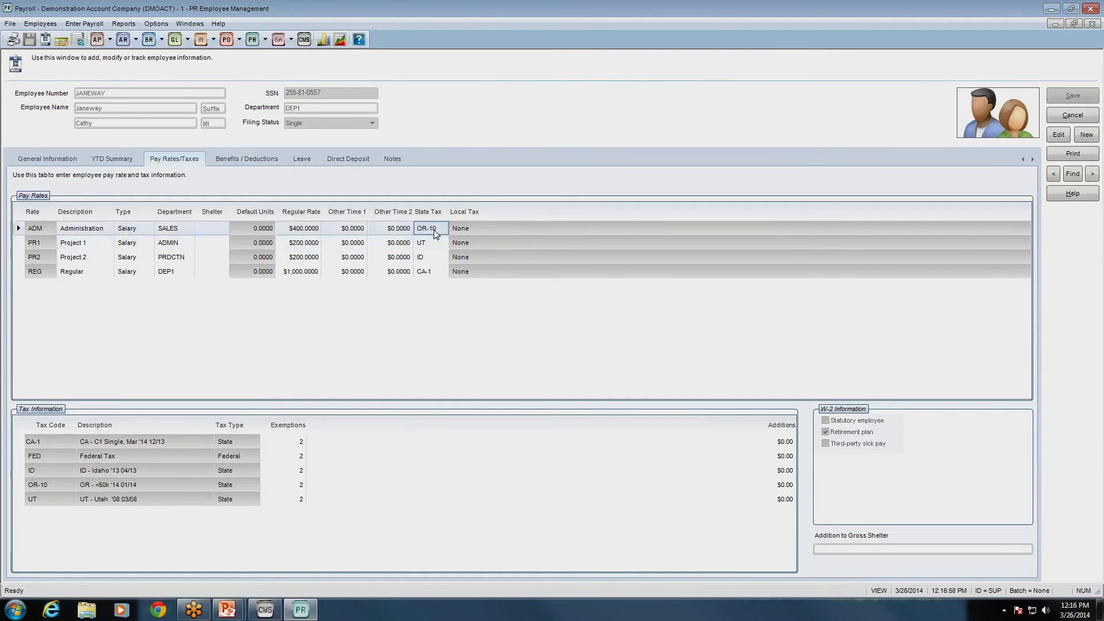
{"action": "left_click", "coordinate": [435, 246]}
{"action": "left_click", "coordinate": [436, 257]}
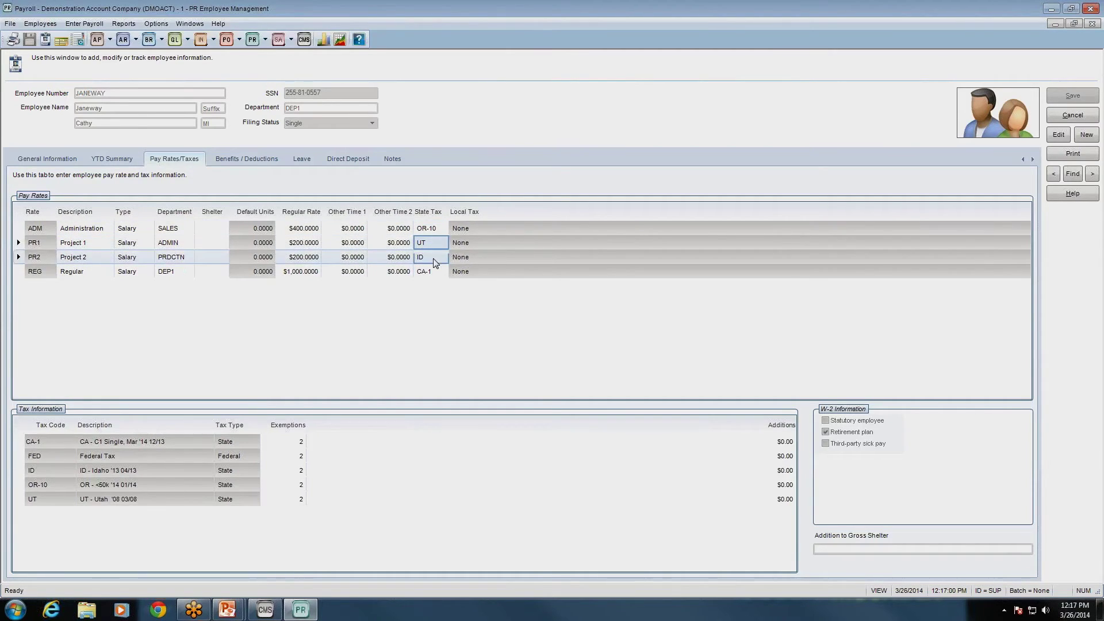
{"action": "left_click", "coordinate": [438, 272]}
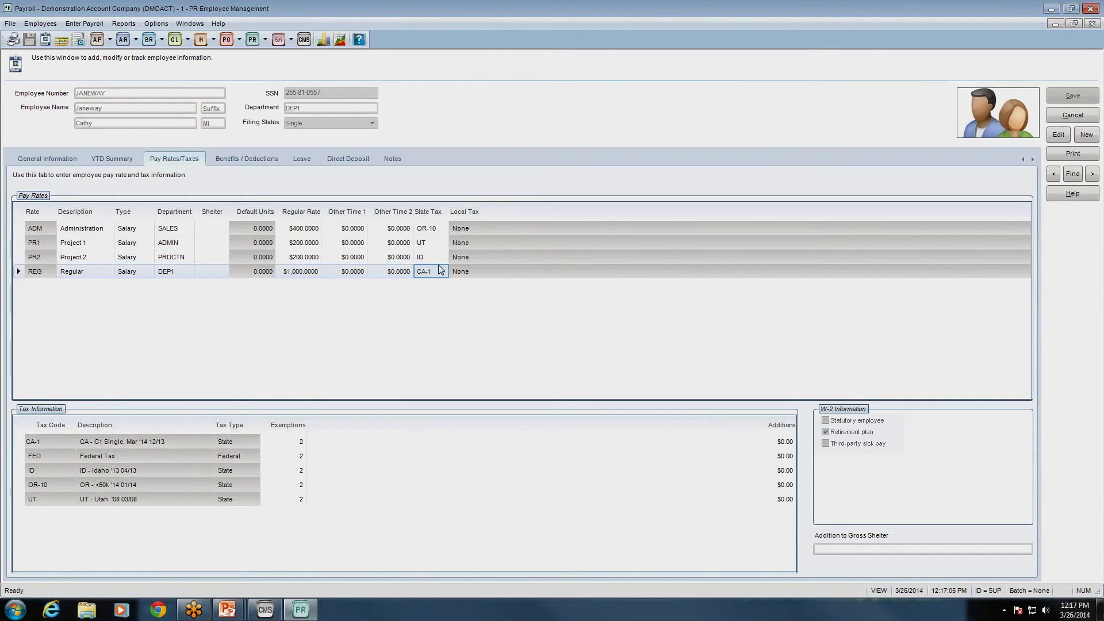
{"action": "left_click_drag", "start_coordinate": [440, 270], "coordinate": [427, 232]}
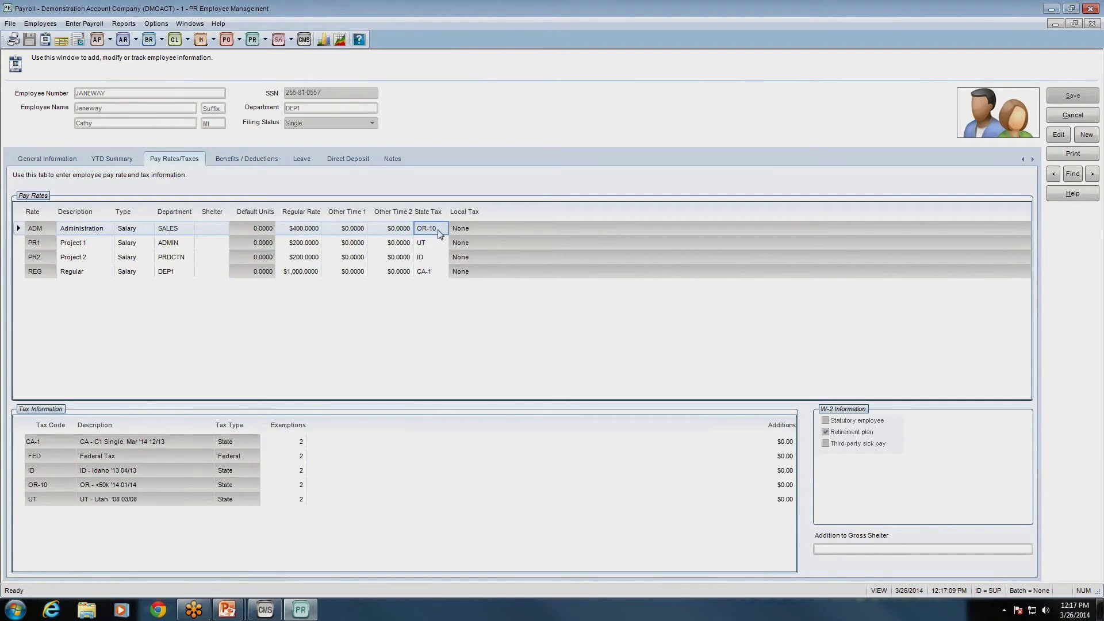
{"action": "left_click", "coordinate": [437, 247]}
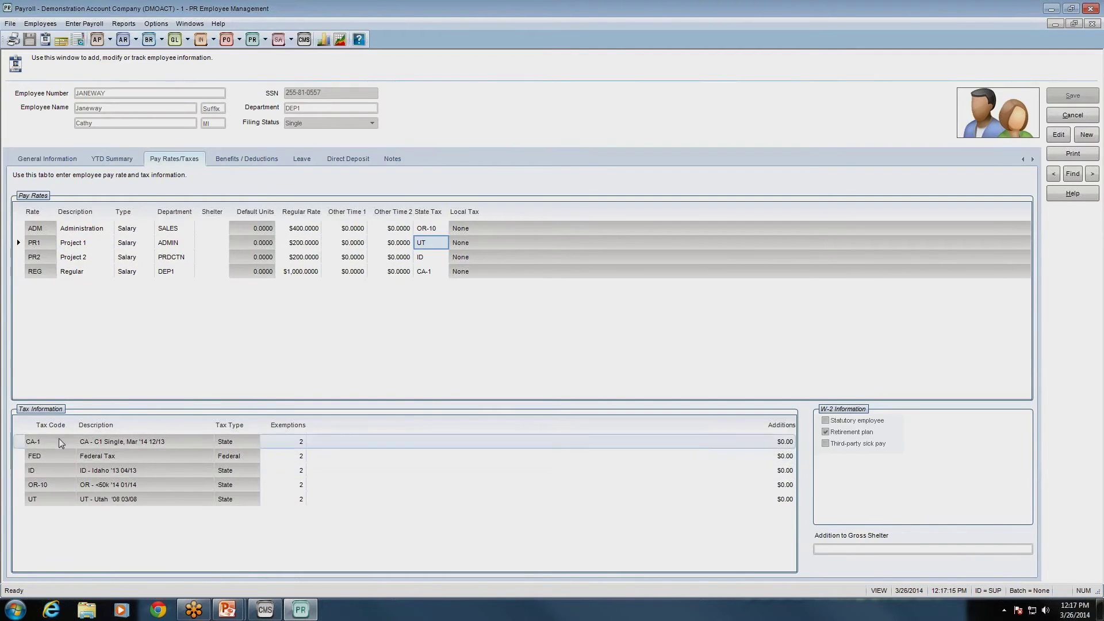
Put the employee record in edit mode and review the tax information rows for the federal and state tax codes and their exemptions.
{"action": "left_click", "coordinate": [230, 426]}
{"action": "left_click", "coordinate": [1059, 135]}
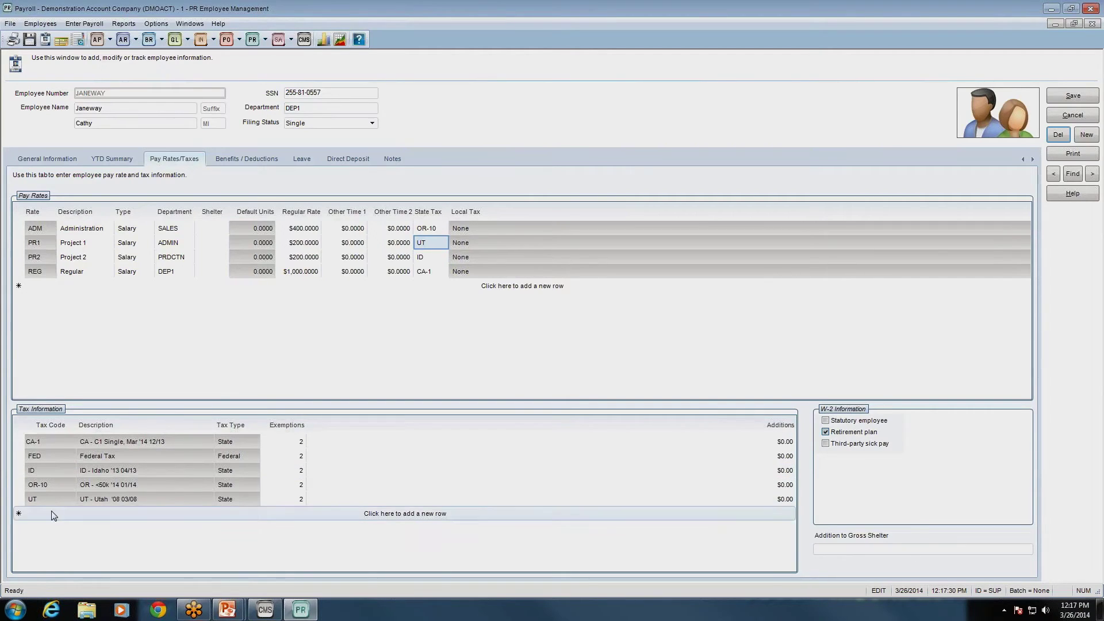
{"action": "left_click", "coordinate": [68, 443]}
{"action": "key", "text": "Tab"}
{"action": "key", "text": "Down"}
{"action": "key", "text": "Down"}
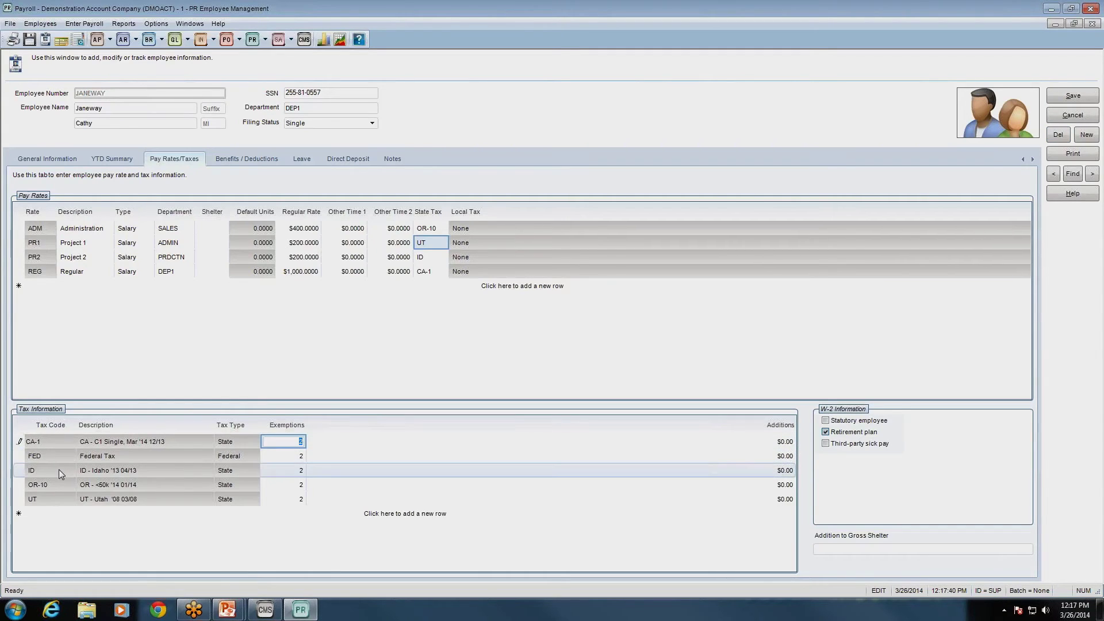
{"action": "key", "text": "Down"}
{"action": "key", "text": "Down"}
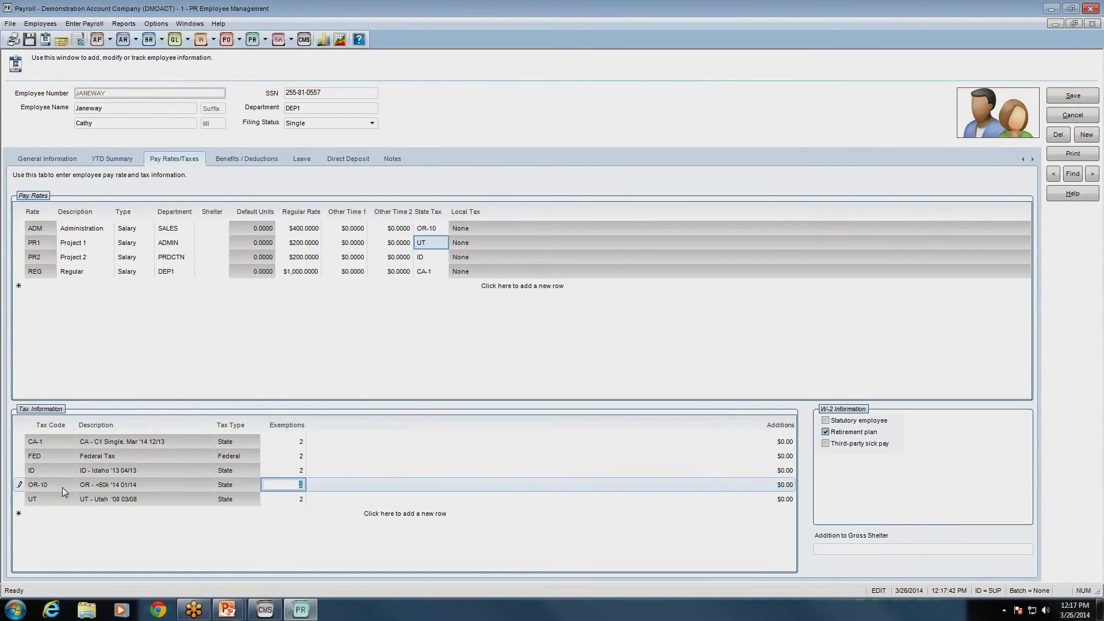
{"action": "key", "text": "Up"}
{"action": "key", "text": "Up"}
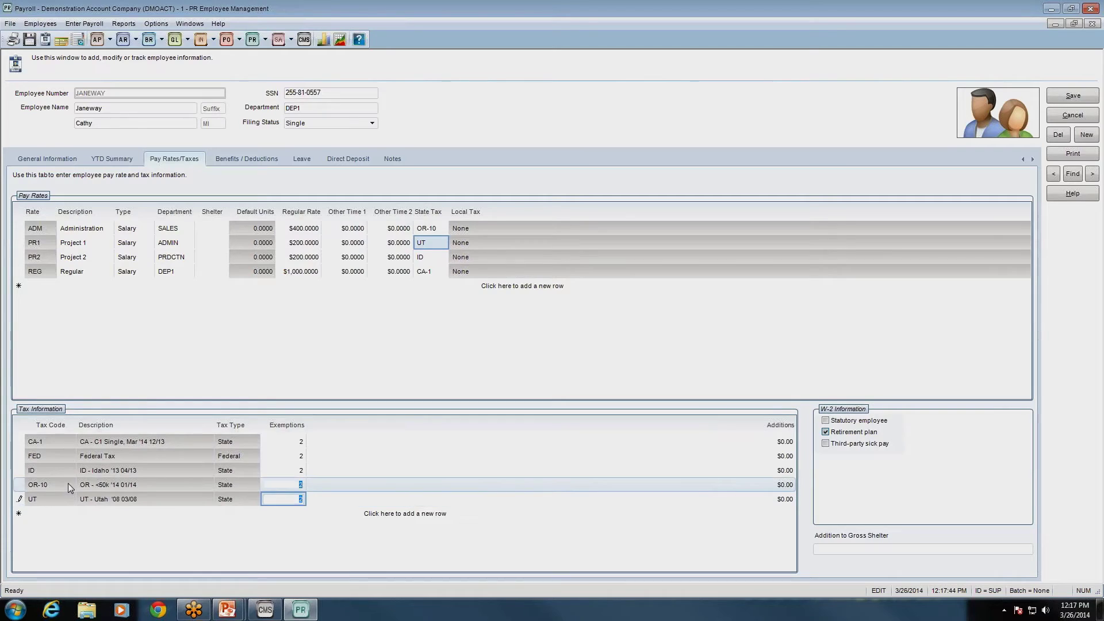
{"action": "left_click", "coordinate": [66, 481]}
{"action": "left_click", "coordinate": [61, 498]}
{"action": "left_click", "coordinate": [115, 539]}
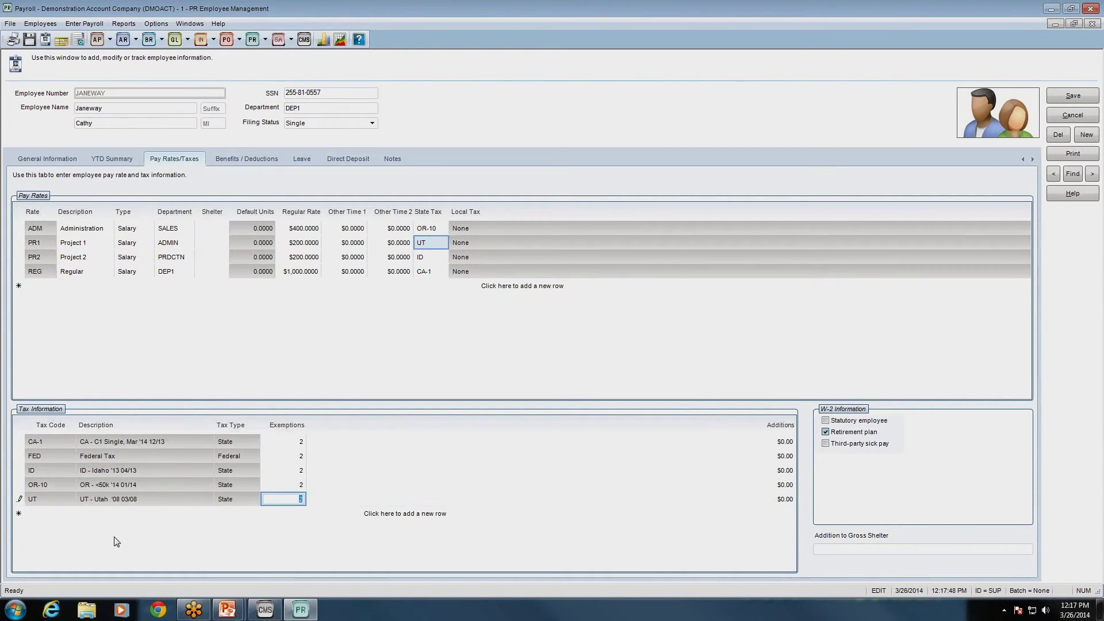
Start a blank row in the tax information for another tax code, then abandon it.
{"action": "left_click", "coordinate": [106, 495]}
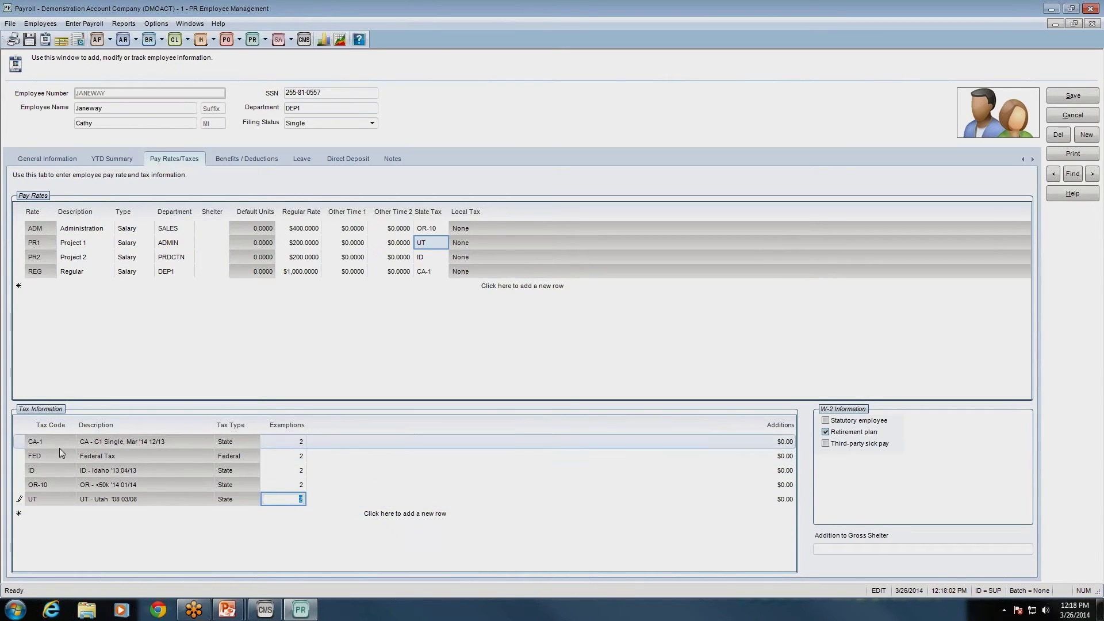
{"action": "left_click", "coordinate": [56, 514]}
{"action": "left_click", "coordinate": [55, 514]}
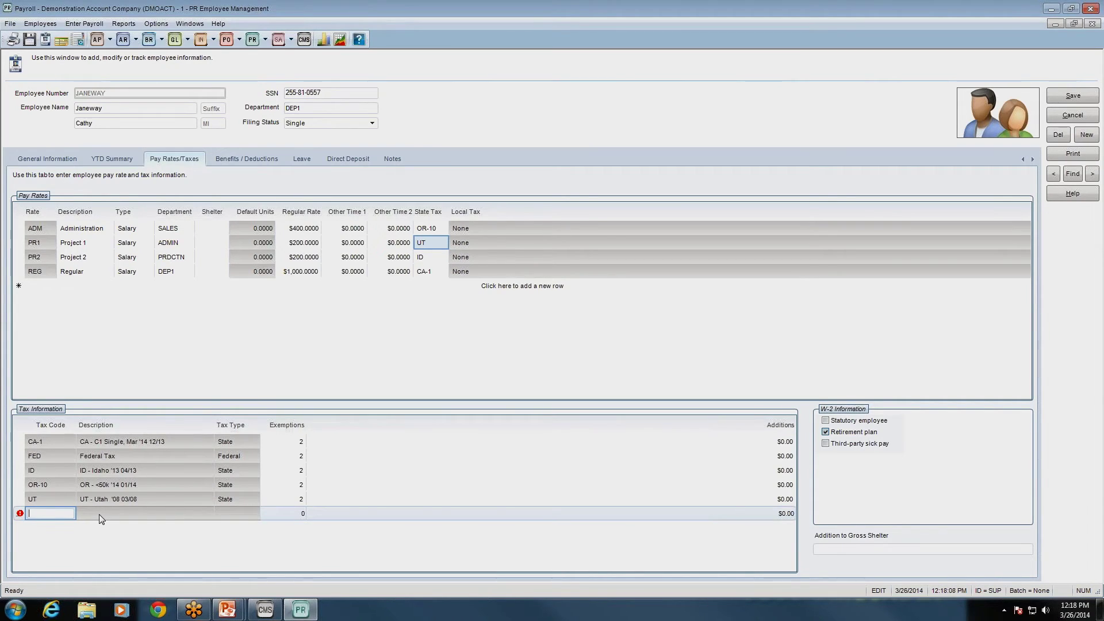
{"action": "left_click", "coordinate": [67, 500]}
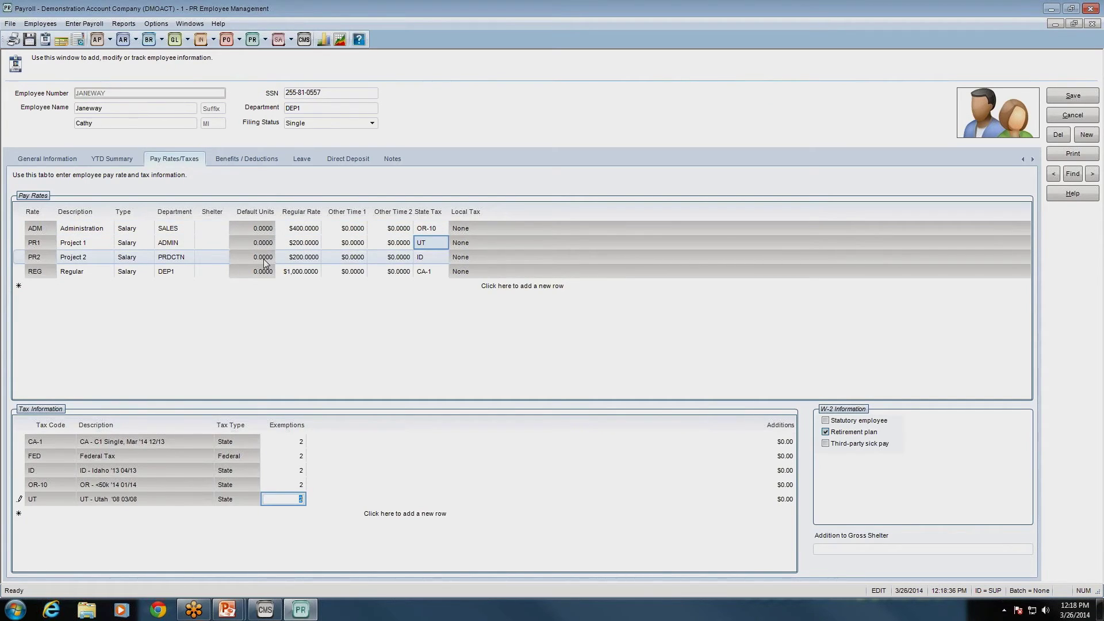
Review the regular rates of the pay rate rows and the Administration rate's department and state tax code.
{"action": "left_click", "coordinate": [304, 243]}
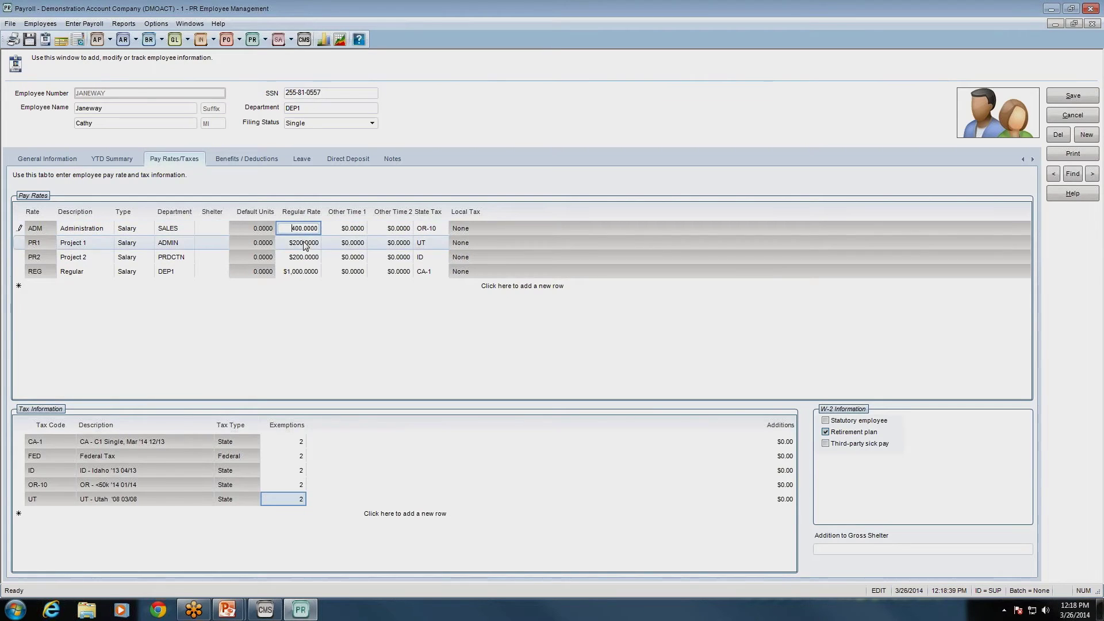
{"action": "left_click", "coordinate": [307, 270]}
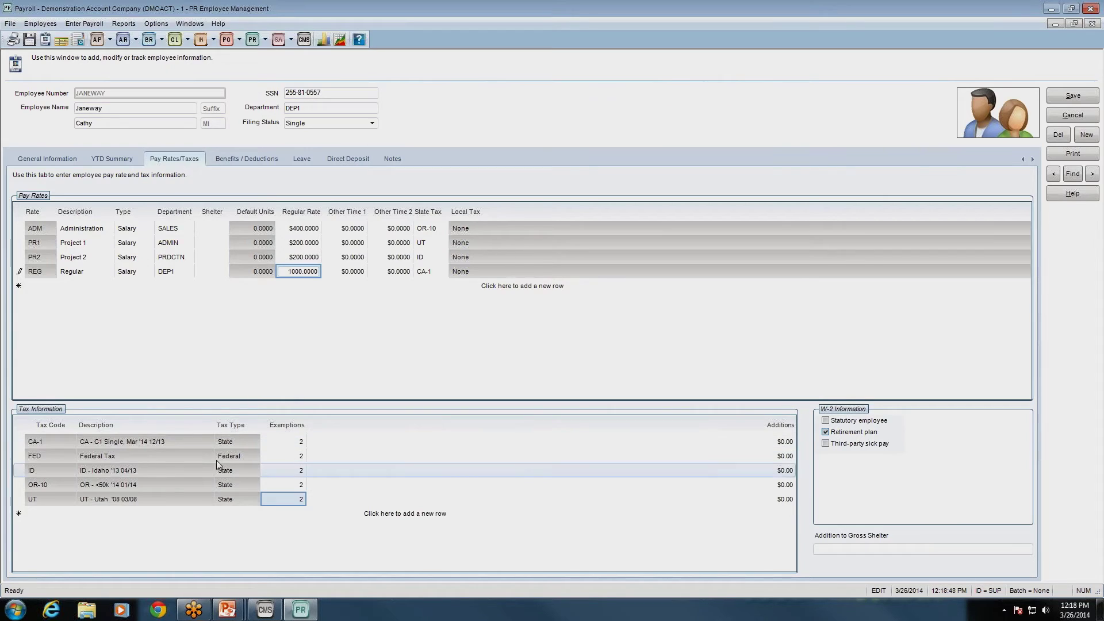
{"action": "left_click", "coordinate": [301, 228]}
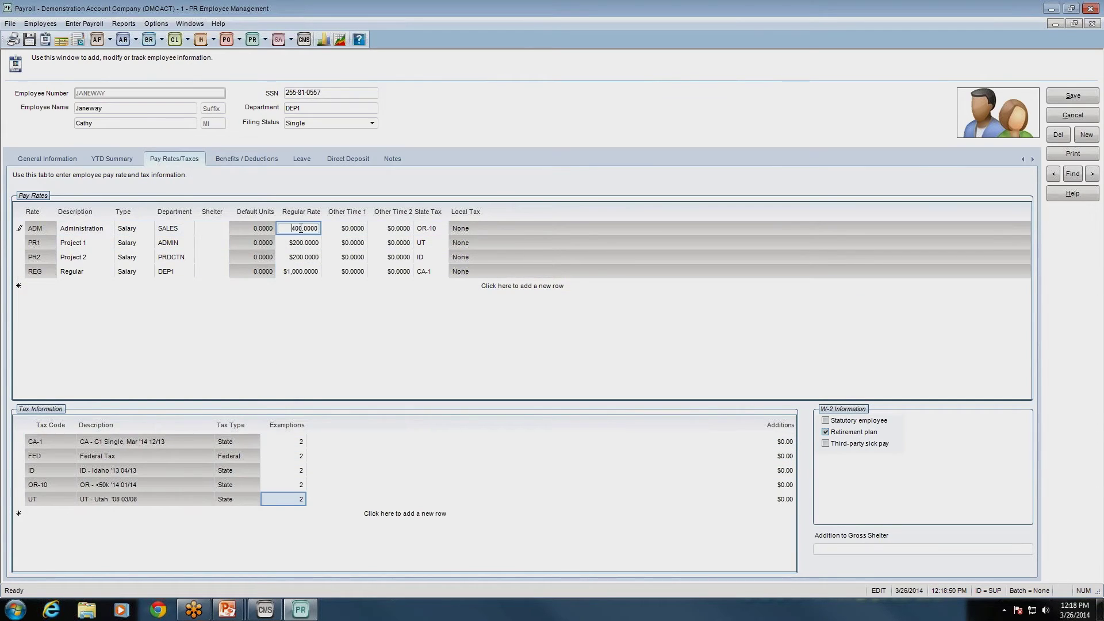
{"action": "left_click", "coordinate": [172, 228]}
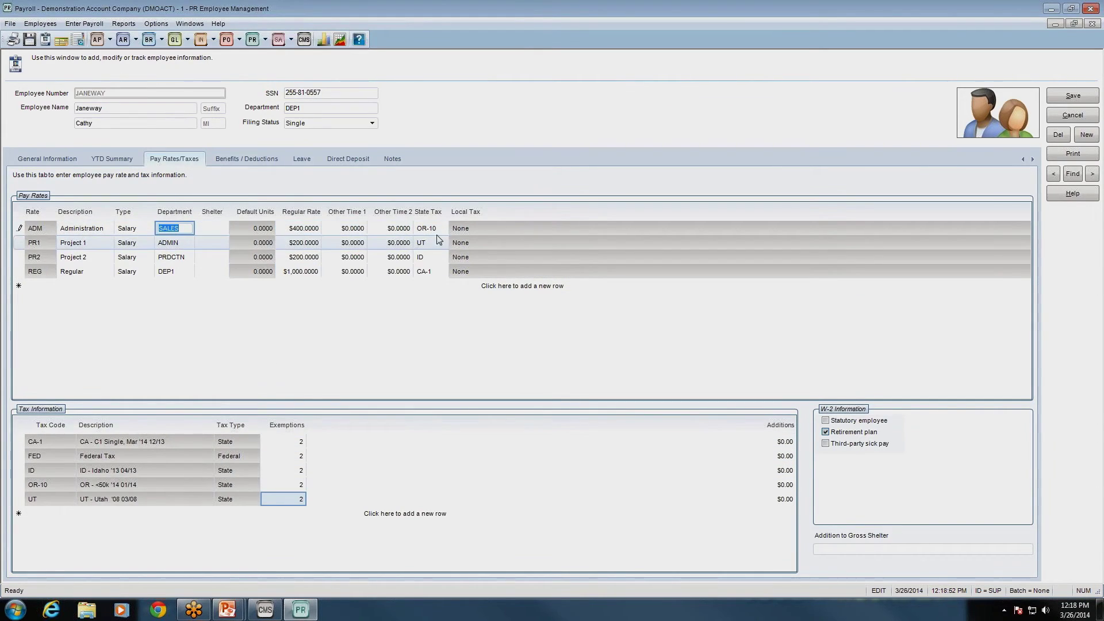
{"action": "left_click", "coordinate": [444, 230]}
{"action": "left_click", "coordinate": [316, 230]}
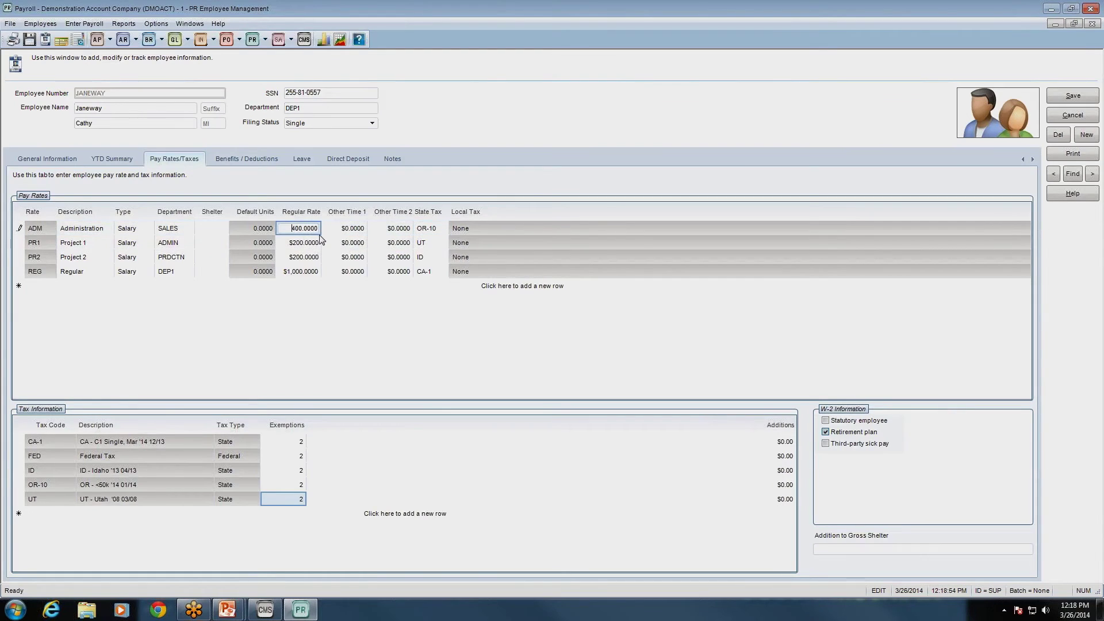
Compare the state tax codes and regular rates of the Project 1, Project 2 and Regular pay rates.
{"action": "left_click", "coordinate": [443, 246]}
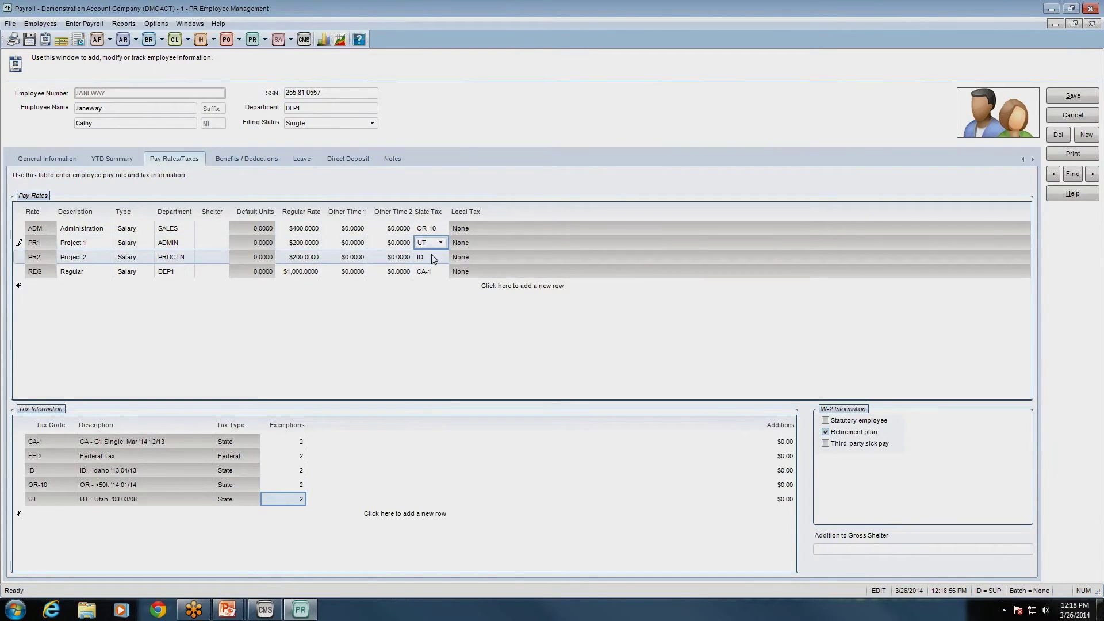
{"action": "left_click", "coordinate": [305, 242]}
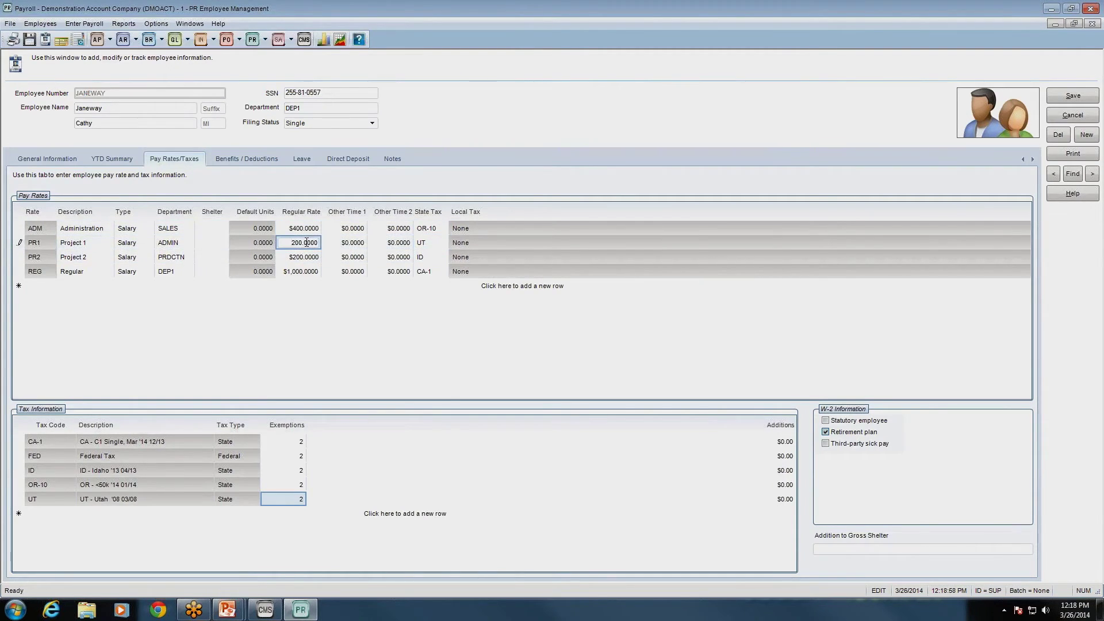
{"action": "left_click", "coordinate": [431, 259]}
{"action": "left_click", "coordinate": [307, 257]}
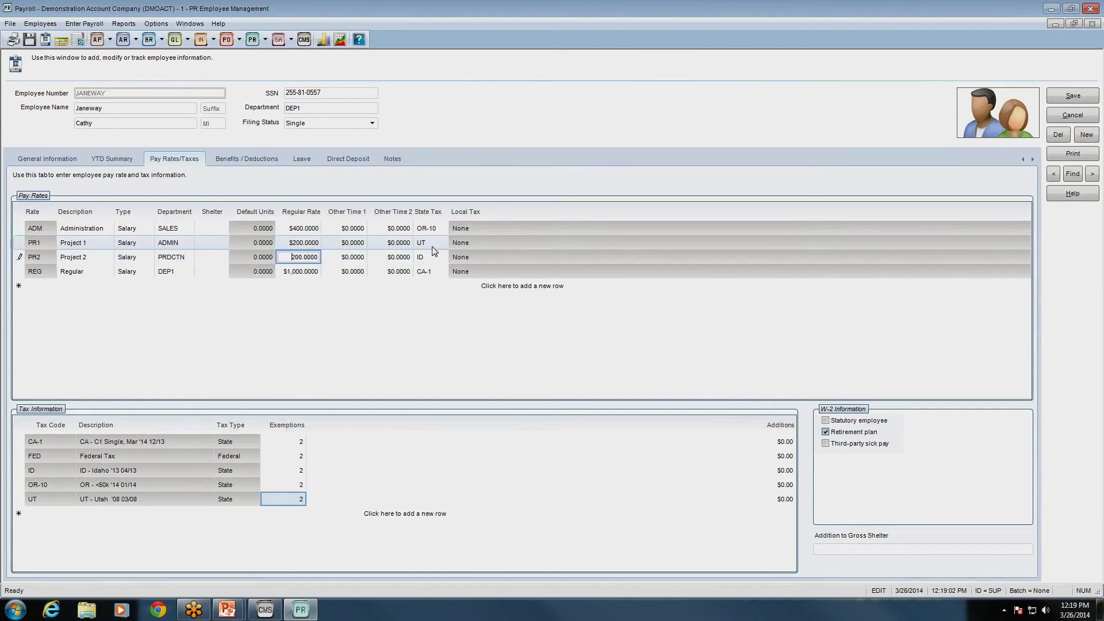
{"action": "left_click", "coordinate": [315, 271]}
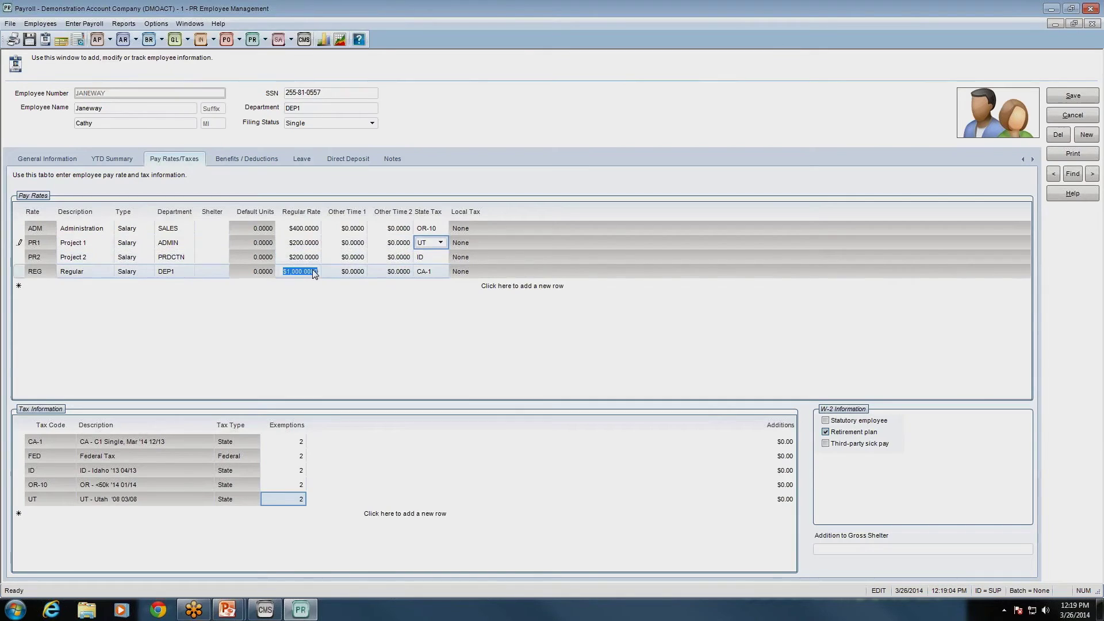
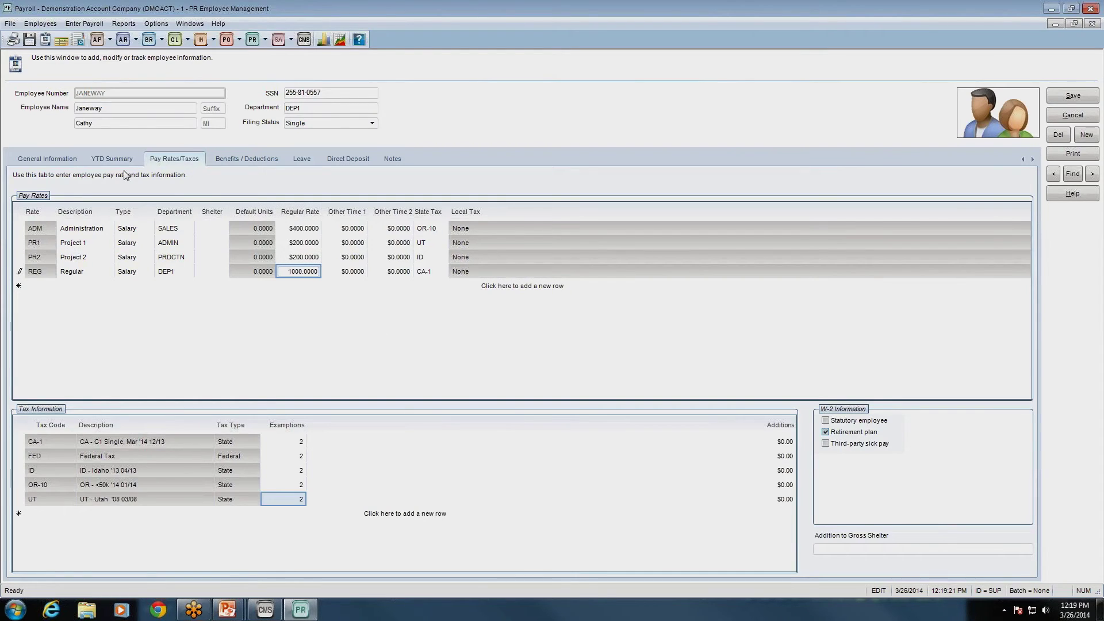
Look through the employee's general information, YTD summary, pay rates, benefits and deductions, leave, direct deposit and notes.
{"action": "left_click", "coordinate": [49, 164]}
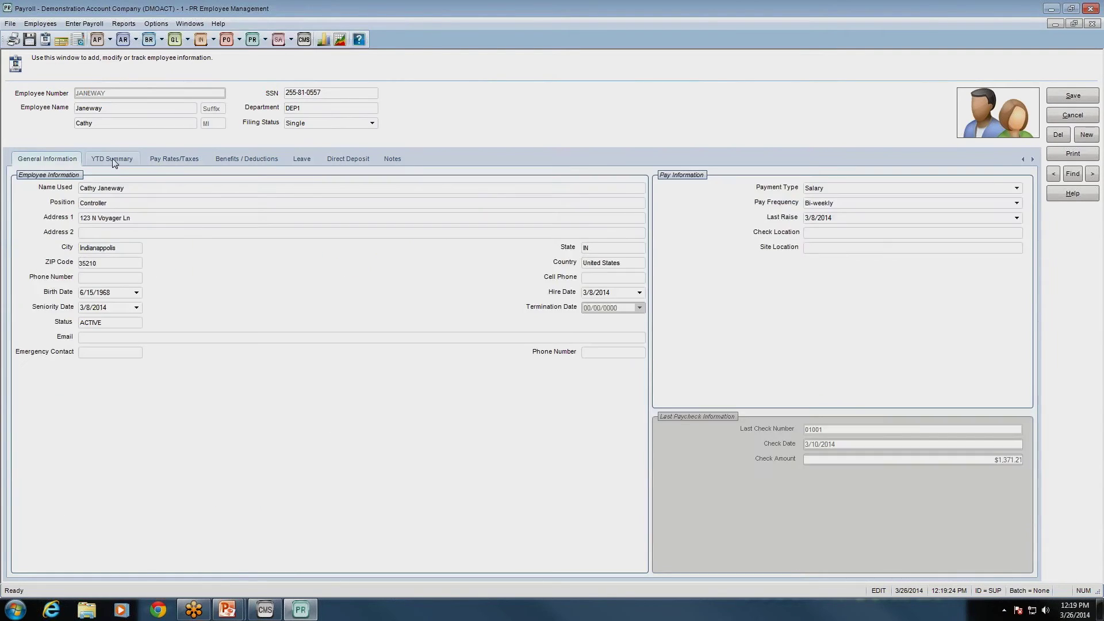
{"action": "left_click", "coordinate": [113, 162]}
{"action": "left_click", "coordinate": [172, 160]}
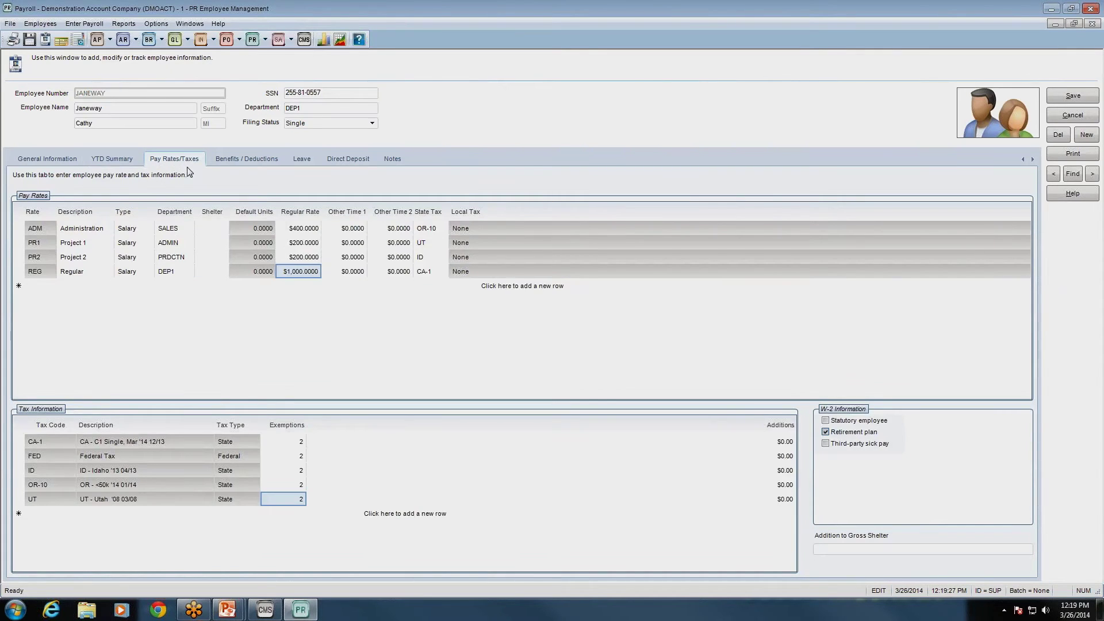
{"action": "left_click", "coordinate": [256, 165]}
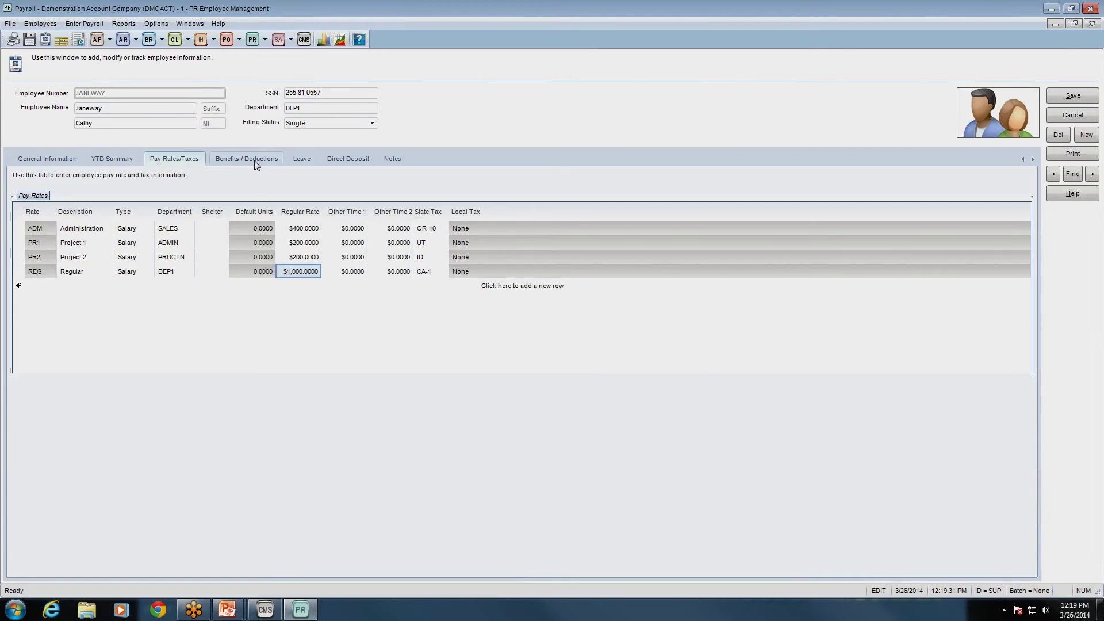
{"action": "left_click", "coordinate": [311, 165]}
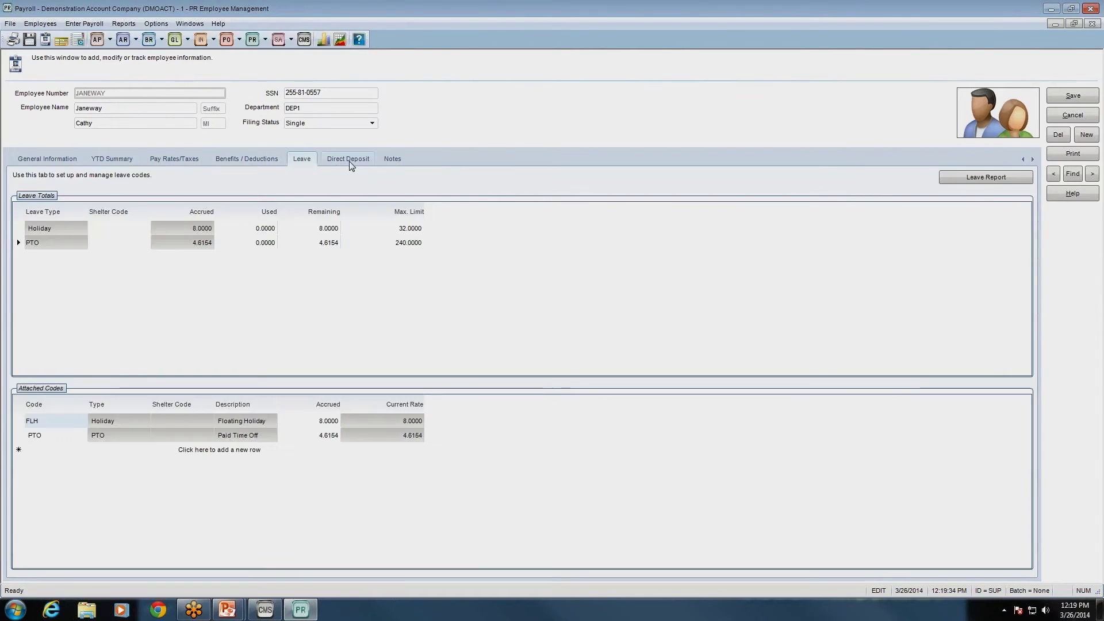
{"action": "left_click", "coordinate": [349, 162]}
{"action": "left_click", "coordinate": [392, 162]}
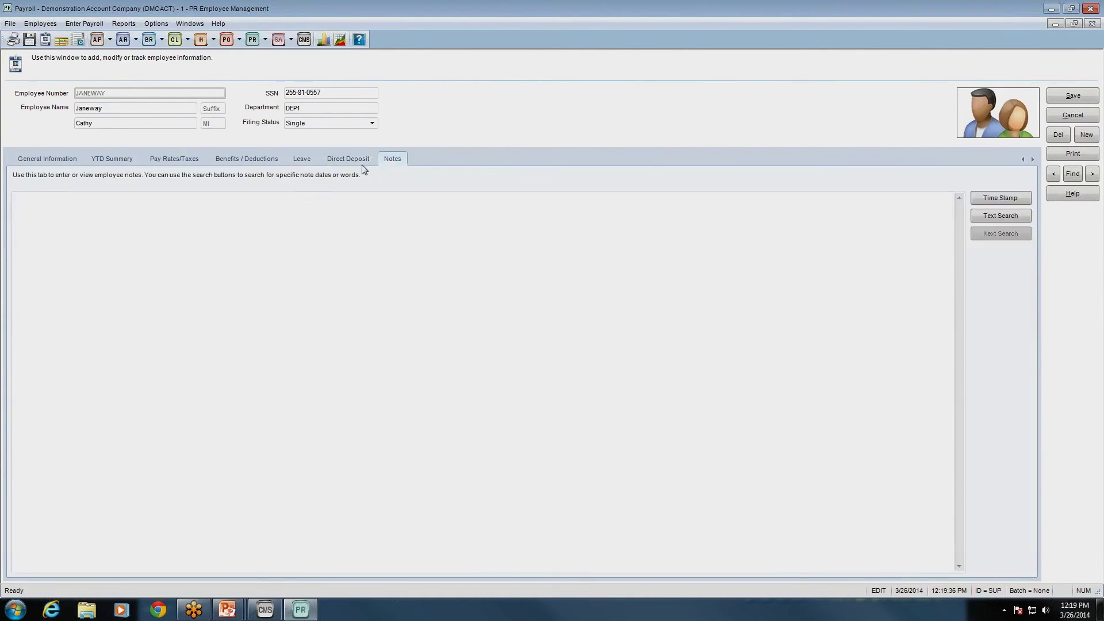
Go back over the employee's general information and YTD summary, ending on the pay rates and taxes.
{"action": "left_click", "coordinate": [166, 162]}
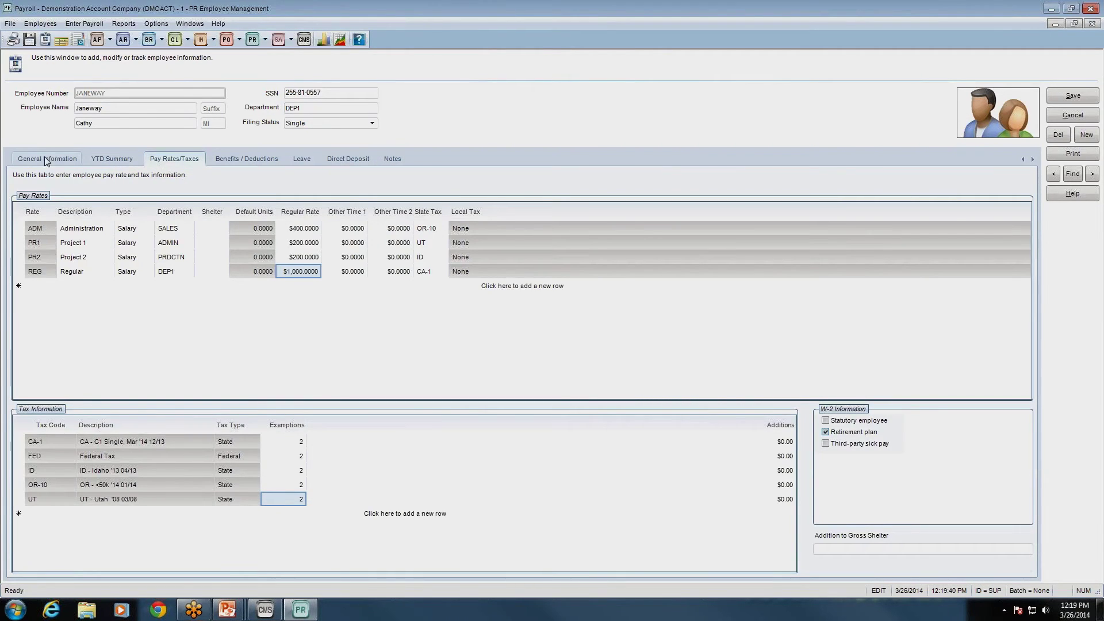
{"action": "left_click", "coordinate": [45, 160]}
{"action": "left_click", "coordinate": [110, 160]}
{"action": "left_click", "coordinate": [172, 163]}
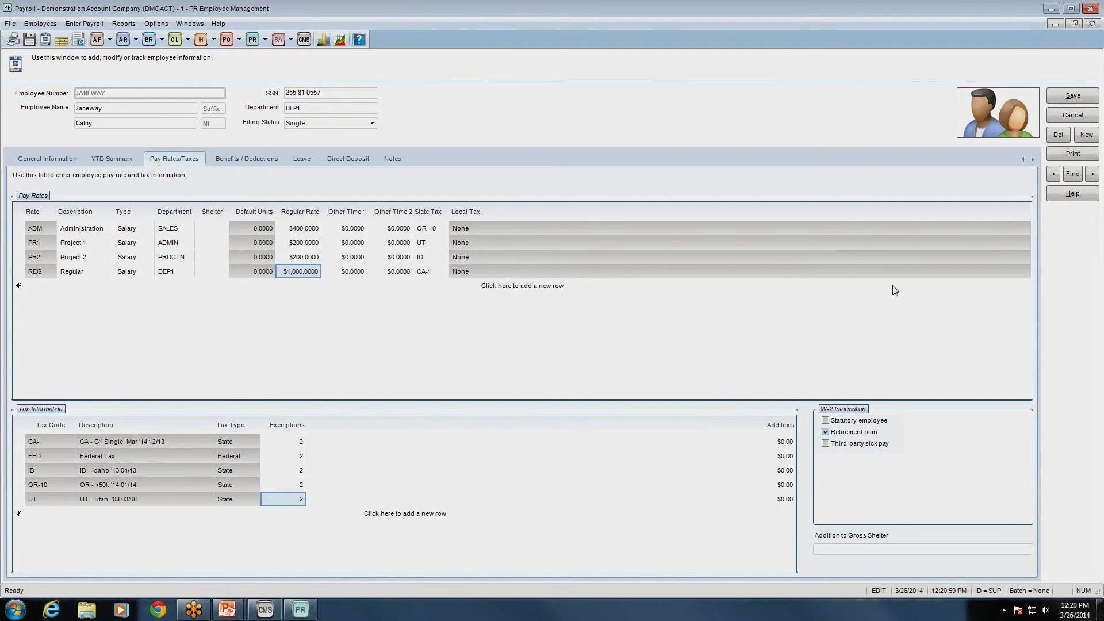
Leave the salaried employee without saving, move to the previous employee and check the Regular rate's default units.
{"action": "left_click", "coordinate": [1053, 174]}
{"action": "left_click", "coordinate": [601, 343]}
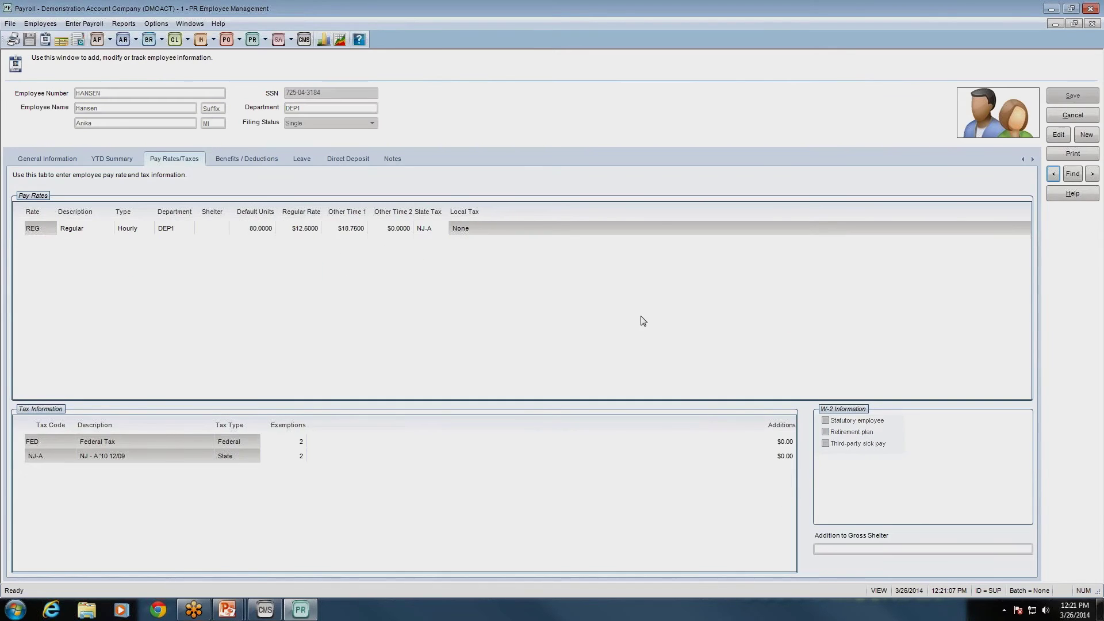
{"action": "left_click", "coordinate": [263, 230]}
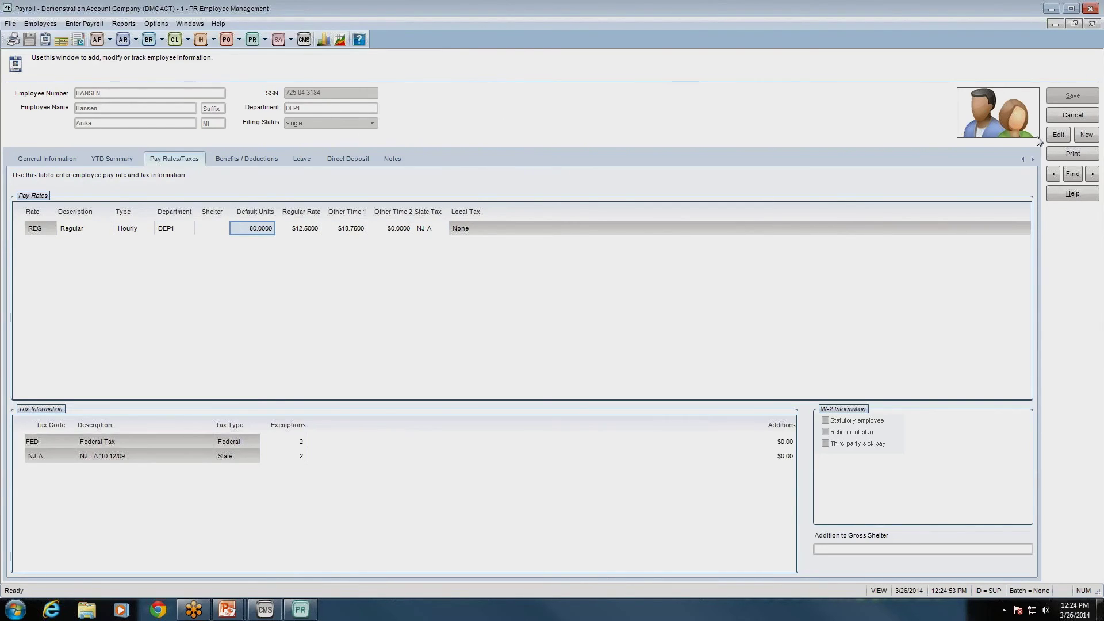
Put the hourly employee's record in edit mode and view the available filing status options without changing the selection.
{"action": "left_click", "coordinate": [1060, 137]}
{"action": "left_click", "coordinate": [372, 123]}
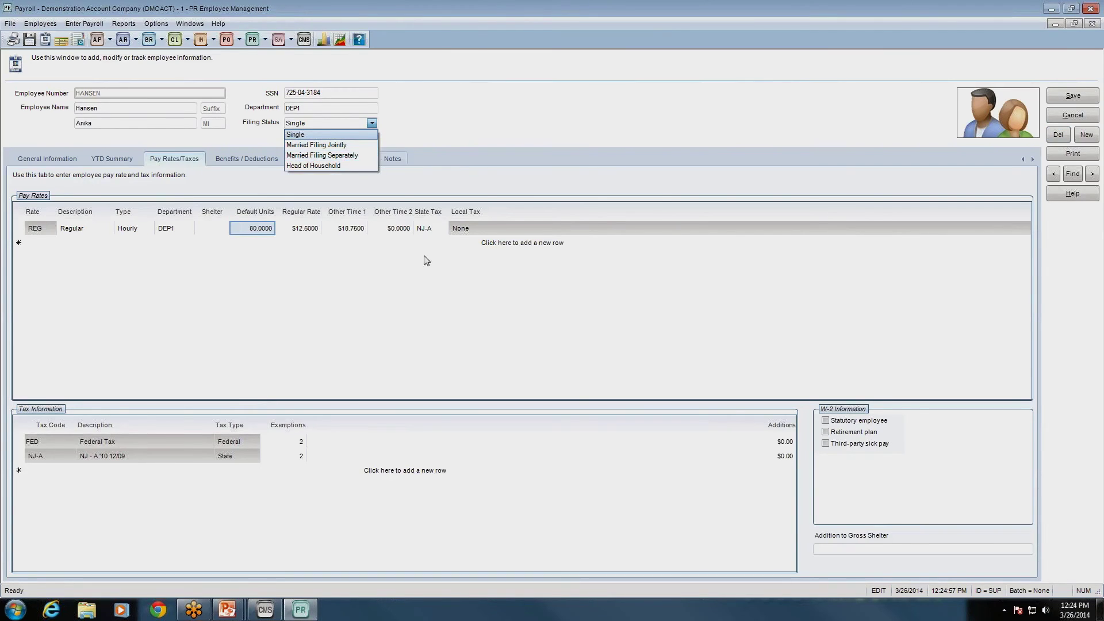
{"action": "left_click", "coordinate": [231, 483]}
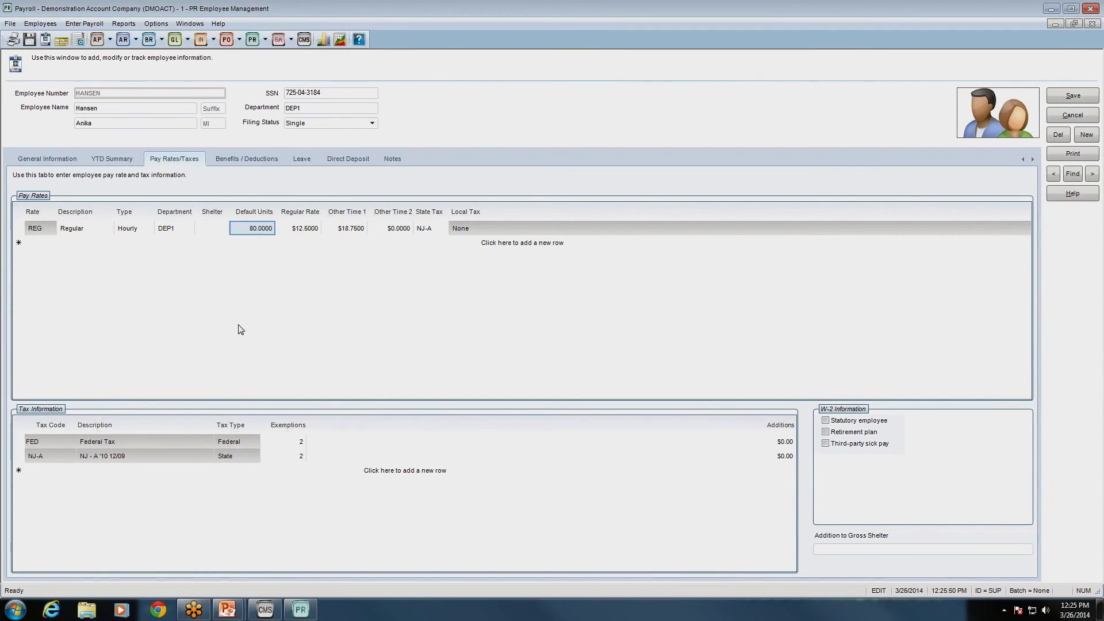
Move to the previous employee, check the Administration rate's pay type and put the record in edit mode.
{"action": "left_click", "coordinate": [1070, 175]}
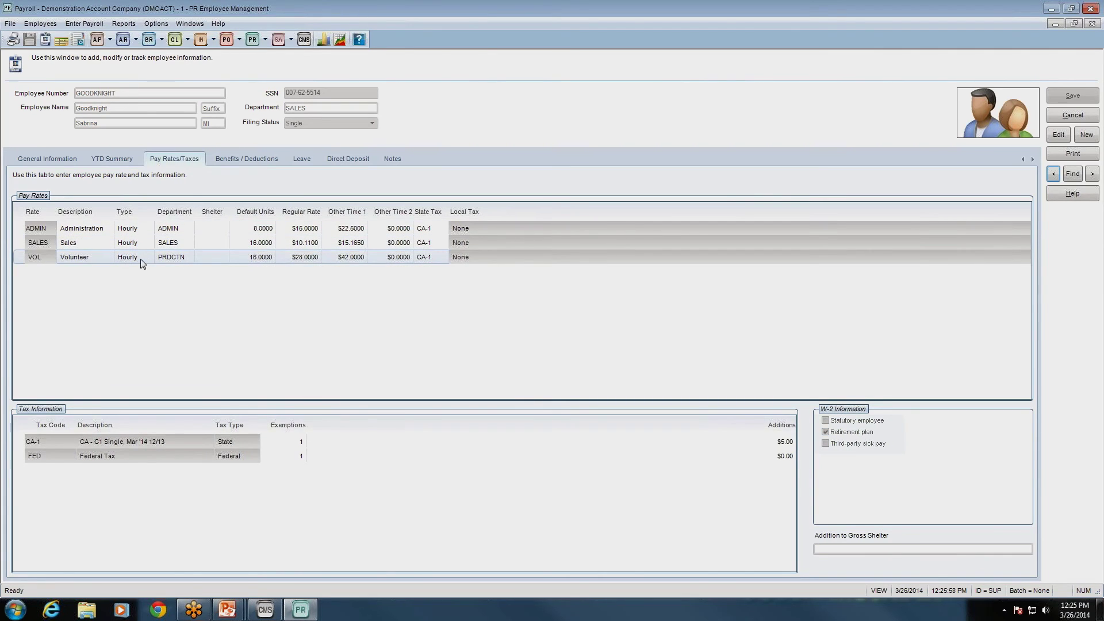
{"action": "left_click", "coordinate": [147, 232]}
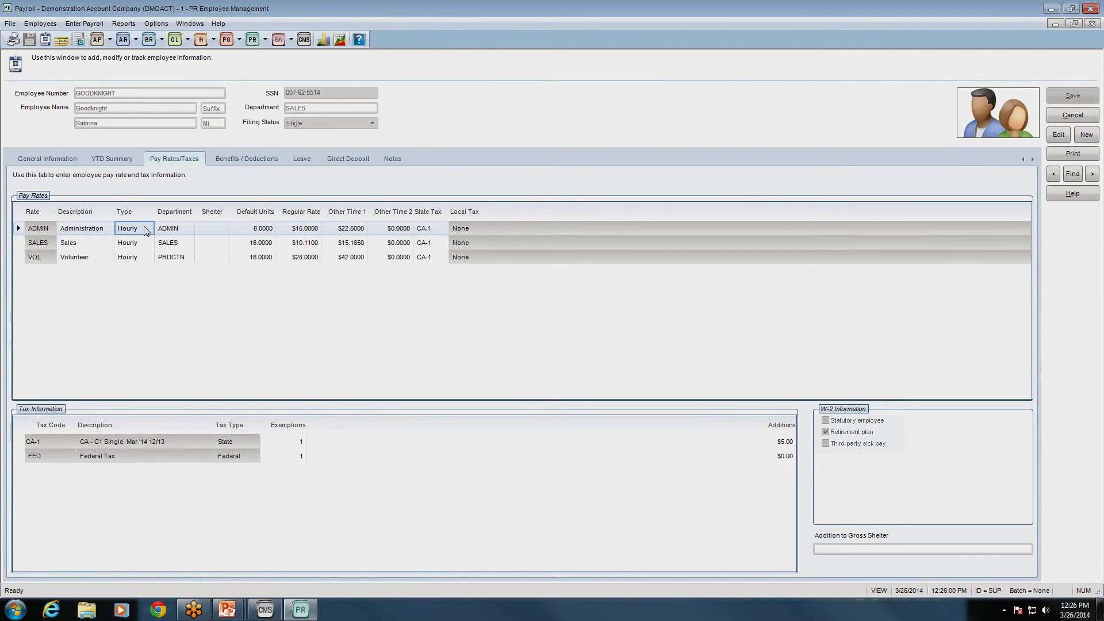
{"action": "left_click", "coordinate": [1058, 134]}
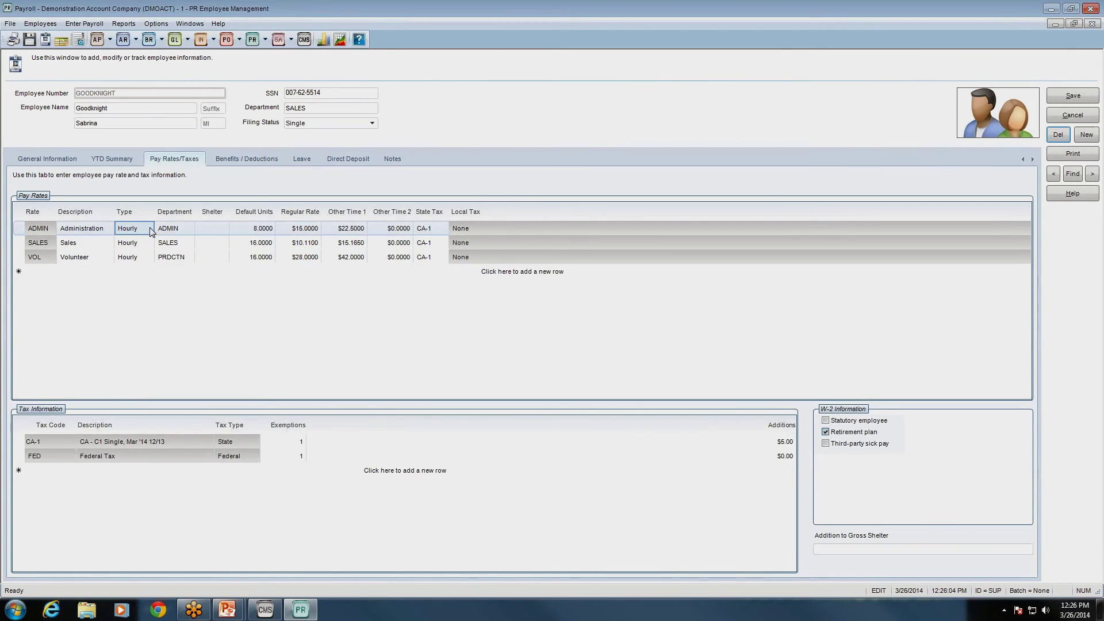
Check the pay types of the Administration, Sales and Volunteer rates and the regular rate of the Sales row.
{"action": "left_click", "coordinate": [128, 230]}
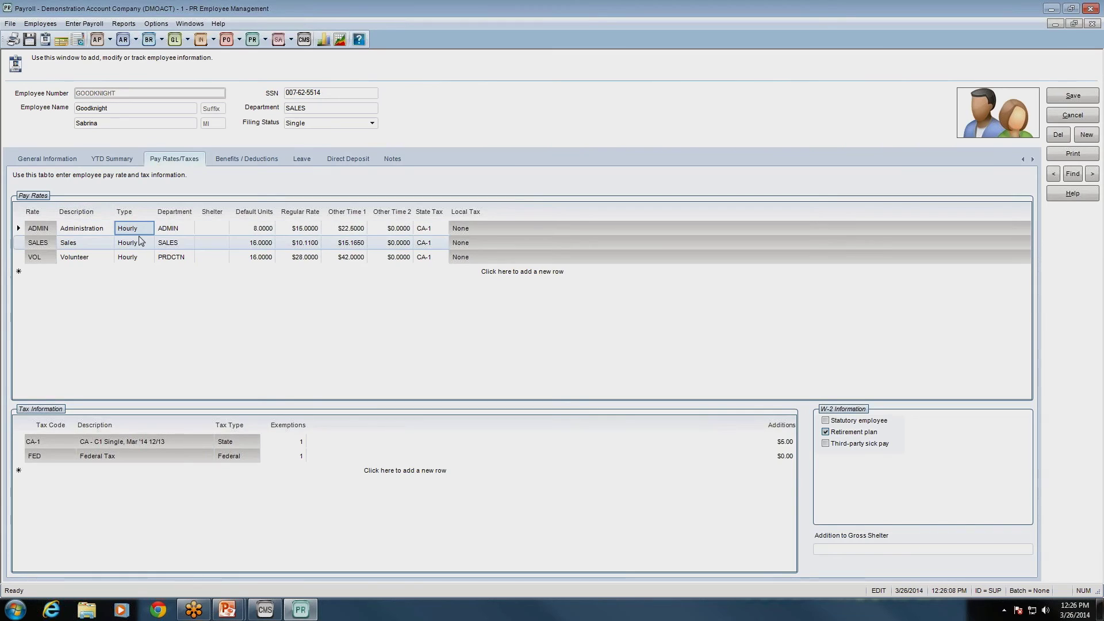
{"action": "left_click", "coordinate": [145, 243]}
{"action": "left_click", "coordinate": [148, 257]}
{"action": "left_click", "coordinate": [139, 230]}
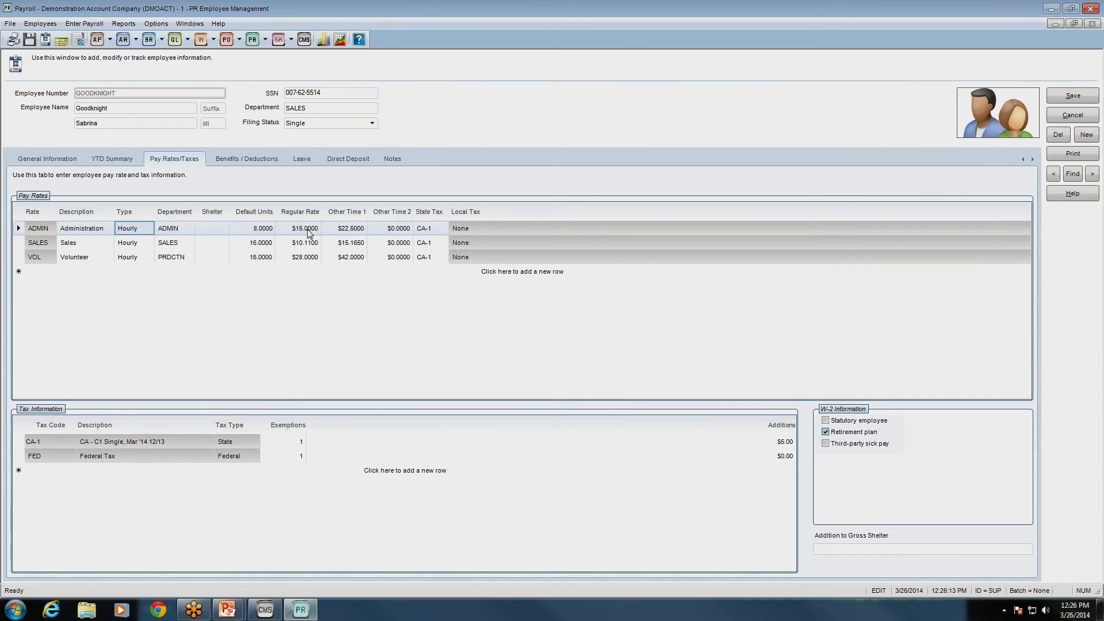
{"action": "left_click", "coordinate": [143, 244]}
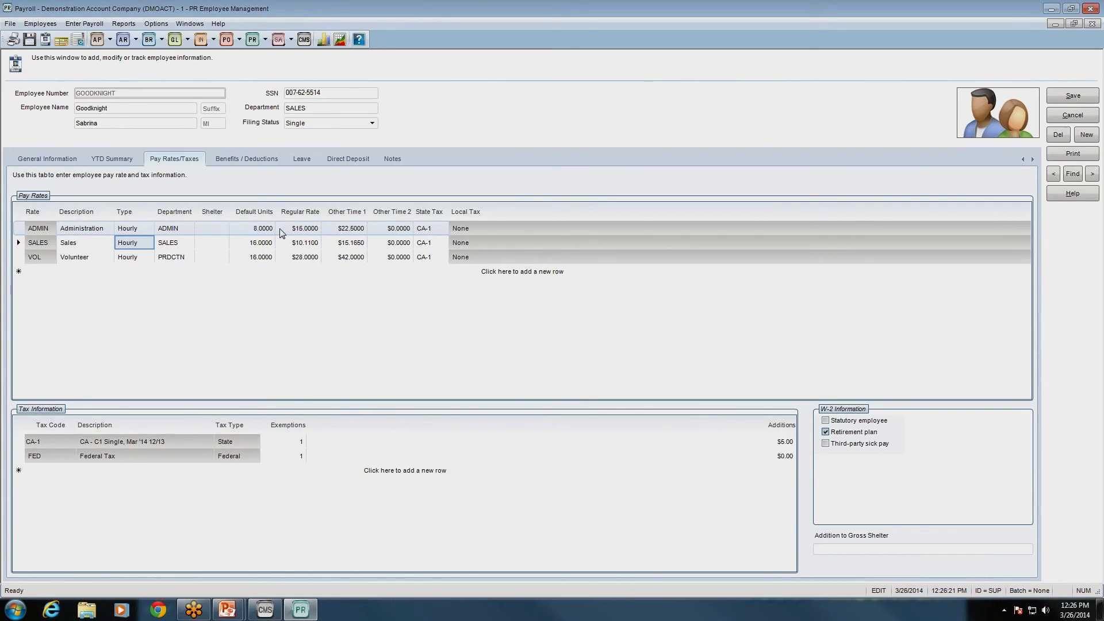
{"action": "left_click", "coordinate": [310, 242]}
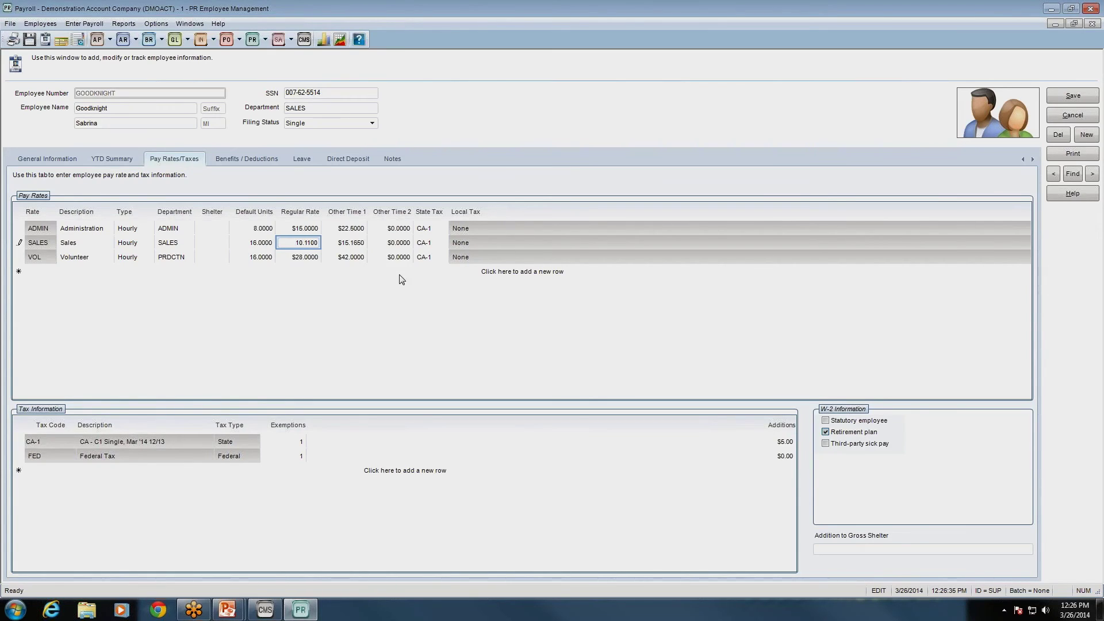
{"action": "left_click", "coordinate": [859, 284]}
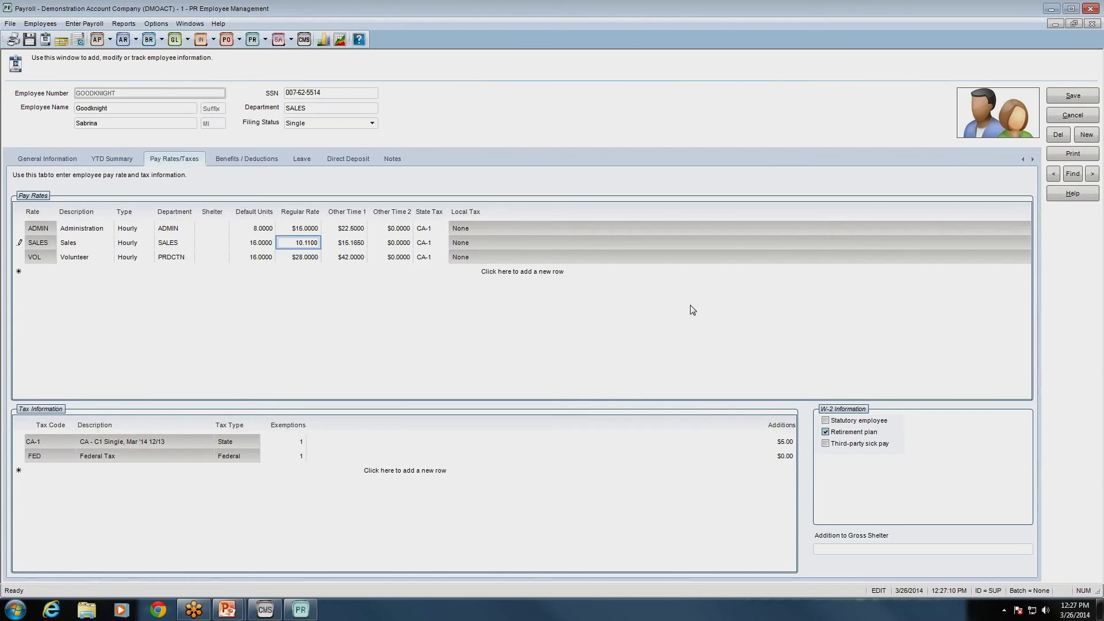
Compare the Other Time 1 rates of the Administration, Sales and Volunteer pay rates.
{"action": "left_click", "coordinate": [353, 230]}
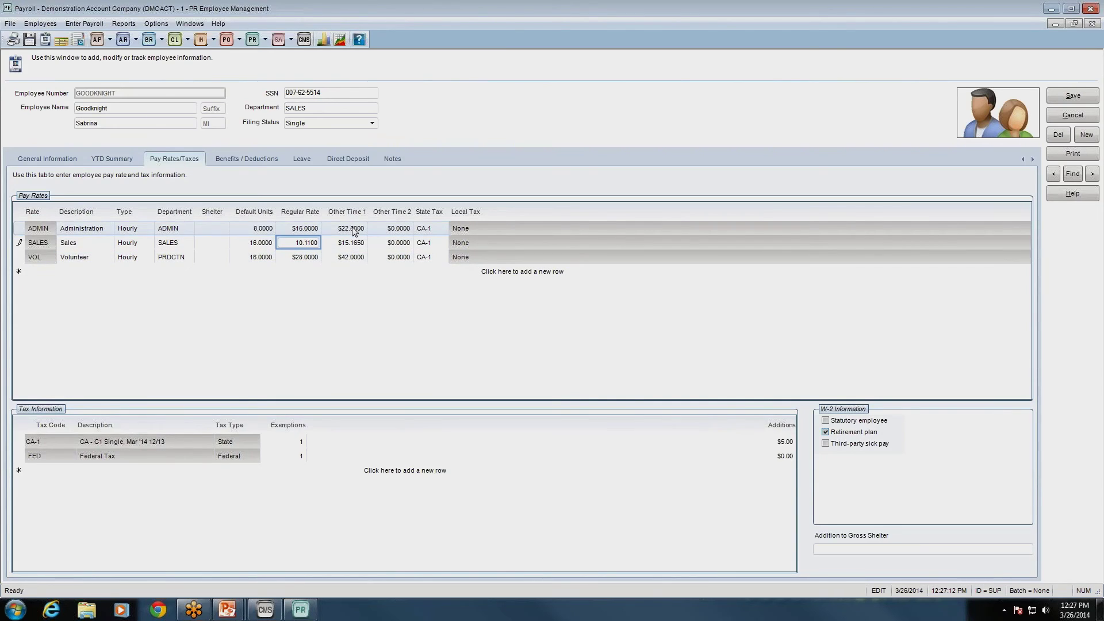
{"action": "left_click", "coordinate": [355, 241]}
{"action": "left_click", "coordinate": [356, 257]}
{"action": "left_click", "coordinate": [356, 230]}
{"action": "left_click", "coordinate": [358, 244]}
{"action": "left_click", "coordinate": [356, 257]}
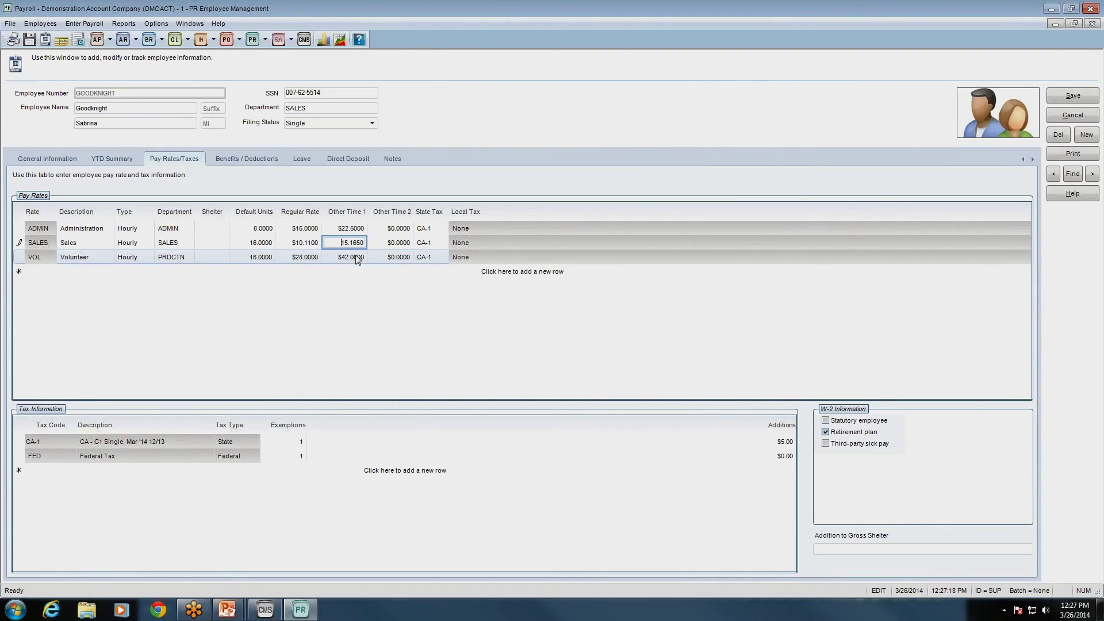
{"action": "left_click", "coordinate": [351, 243]}
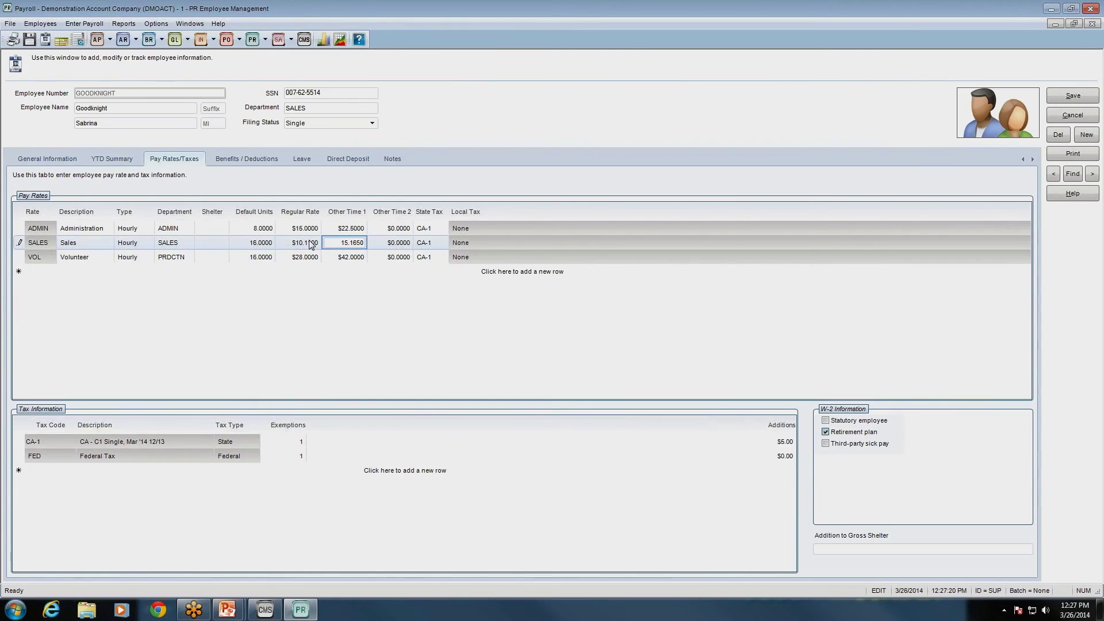
Recheck the Other Time 1 rate in each of the three hourly pay rate rows, ending on Volunteer.
{"action": "left_click", "coordinate": [338, 228]}
{"action": "left_click", "coordinate": [339, 243]}
{"action": "left_click", "coordinate": [343, 256]}
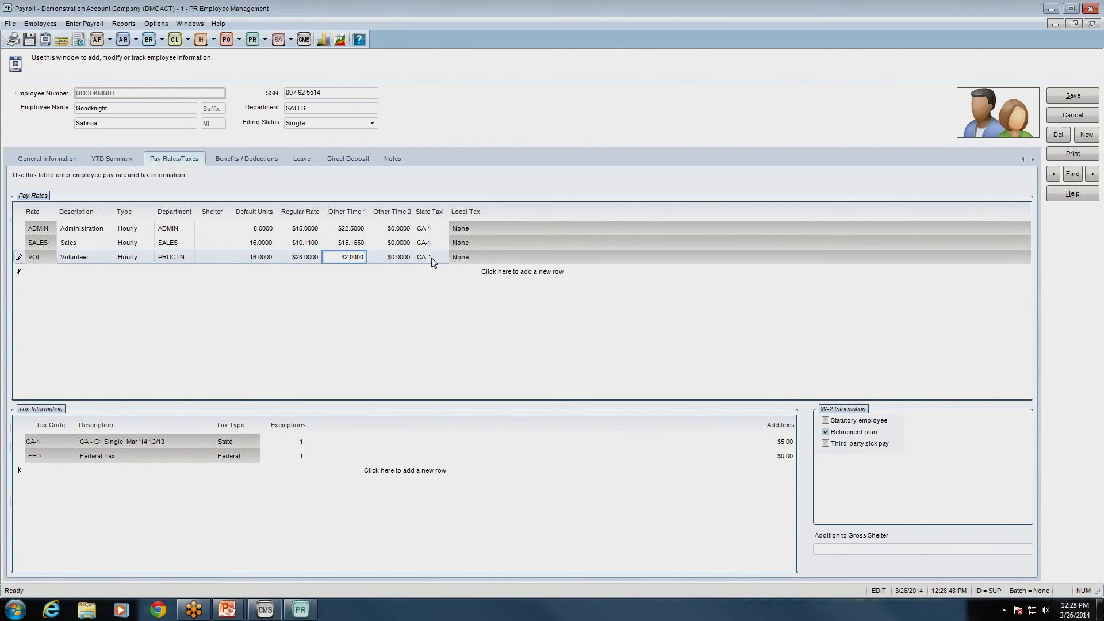
In the tax information, set the CA-1 state tax exemptions to 99 and its additions to 0.
{"action": "left_click", "coordinate": [288, 441]}
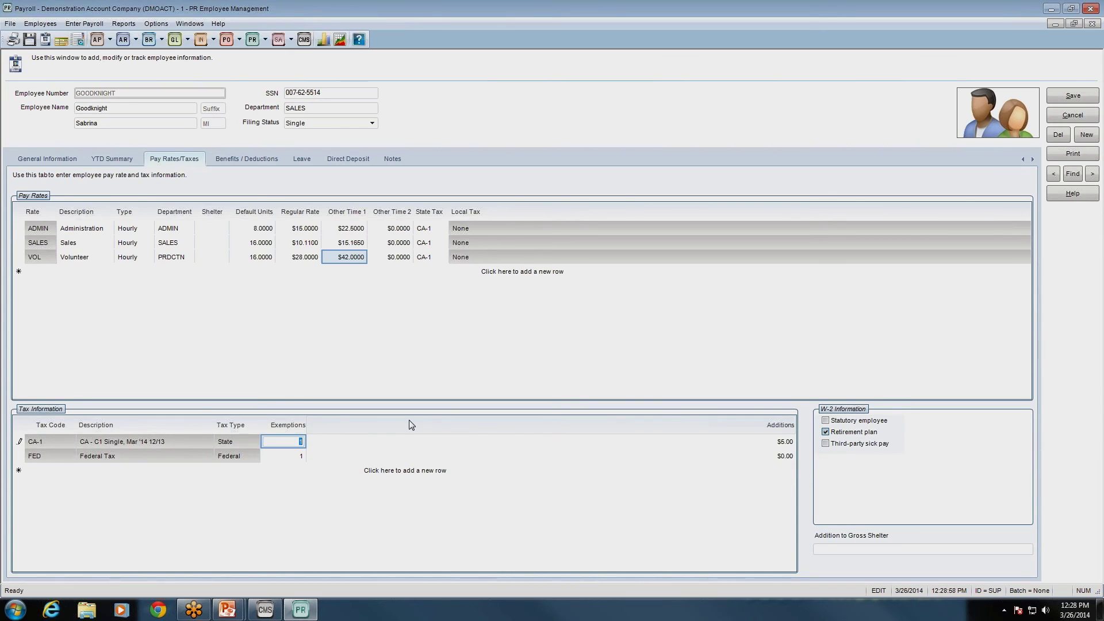
{"action": "type", "text": "99"}
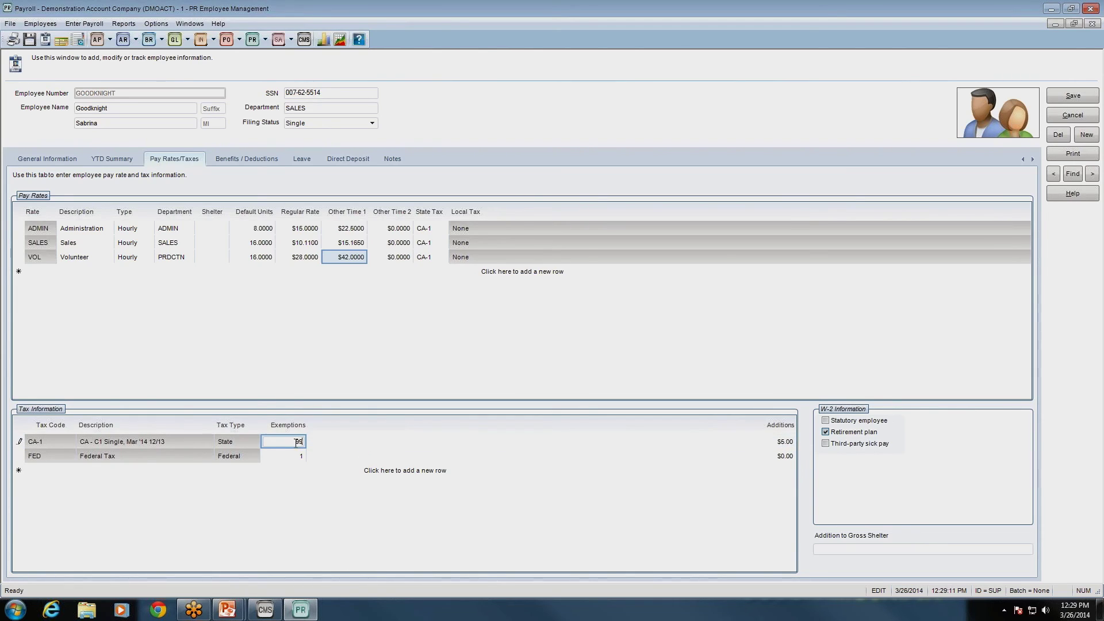
{"action": "key", "text": "Tab"}
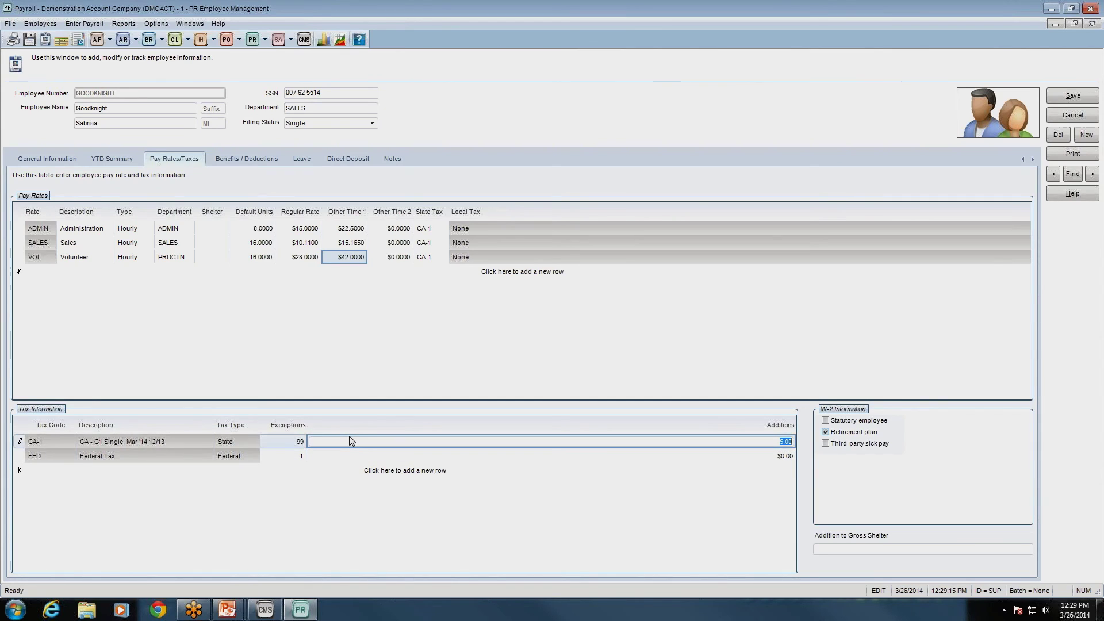
{"action": "type", "text": "0"}
{"action": "key", "text": "Tab"}
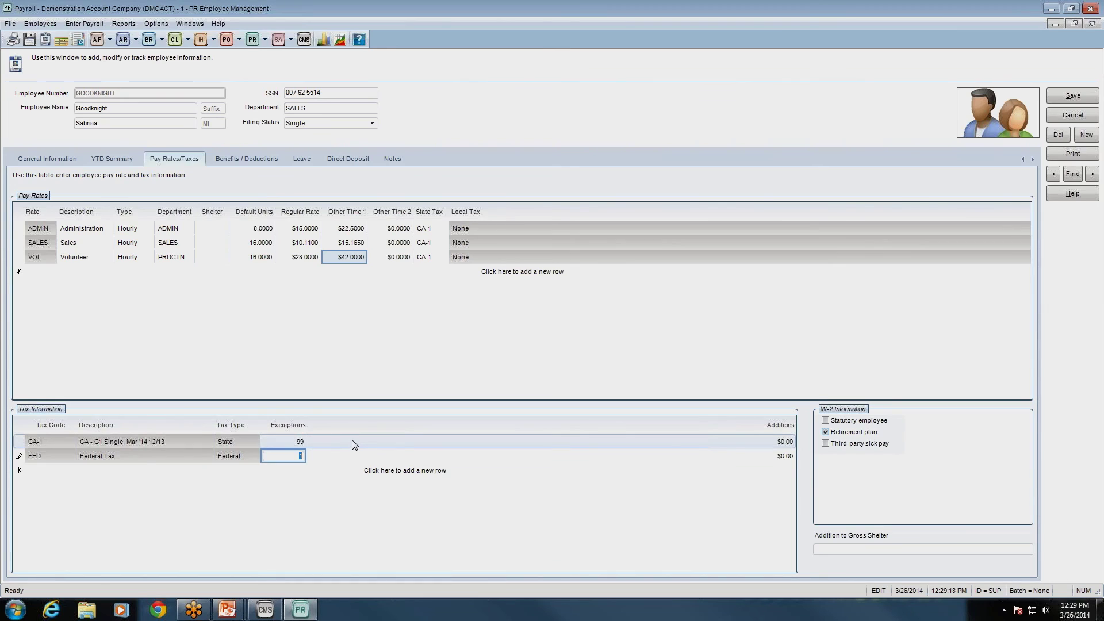
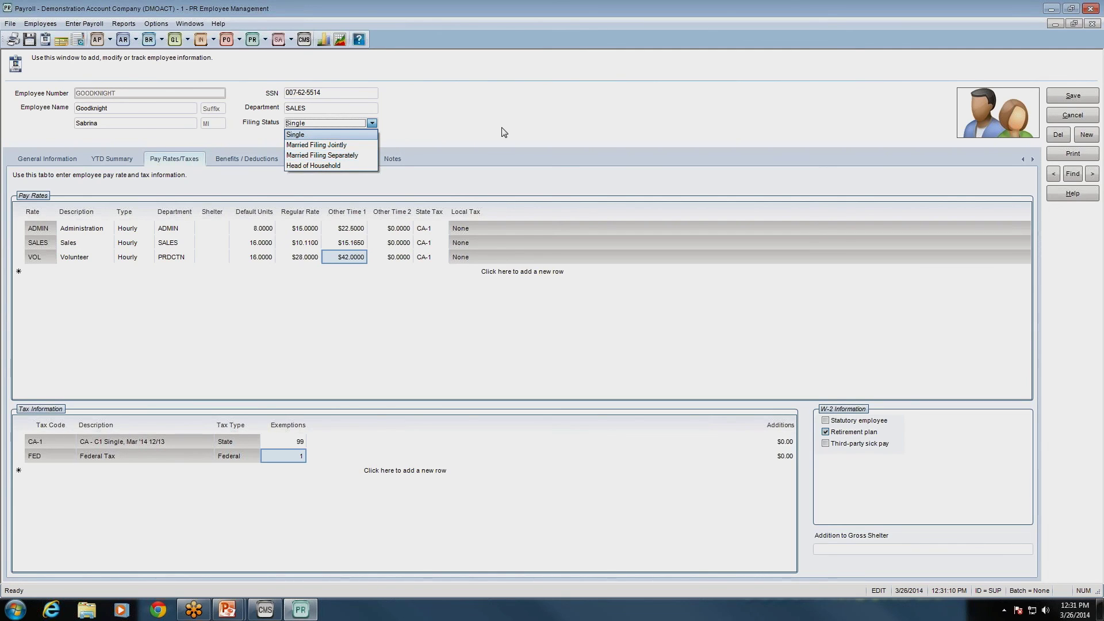
Switch to the PowerPoint slide show and advance from the Denali Payroll slide to the Upcoming Webinars slide.
{"action": "left_click", "coordinate": [227, 609]}
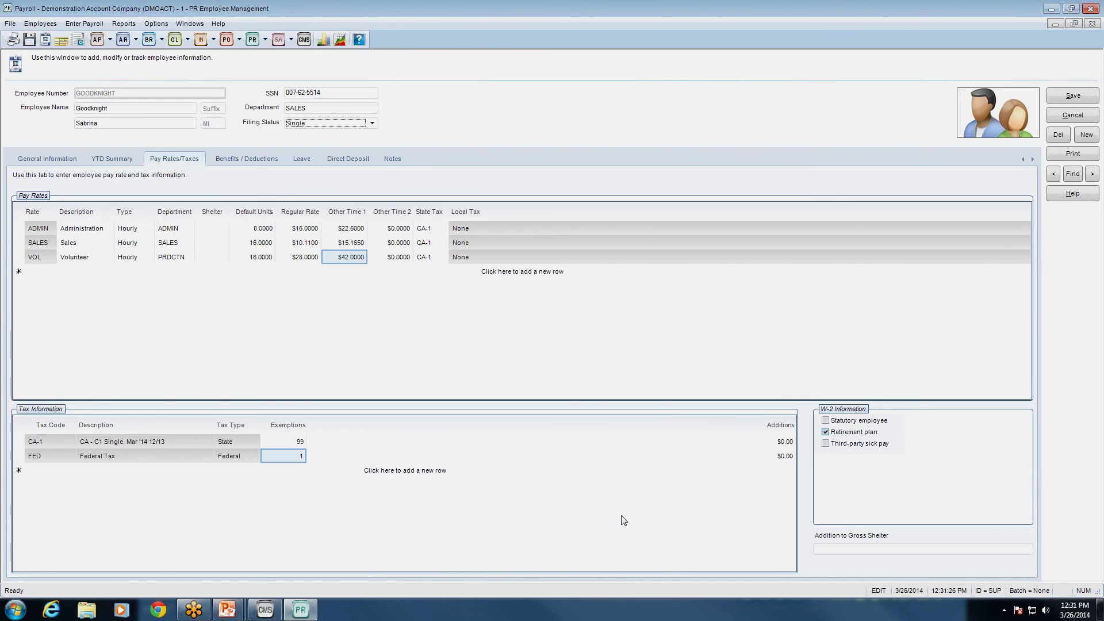
{"action": "key", "text": "alt+Tab"}
{"action": "key", "text": "alt+Tab"}
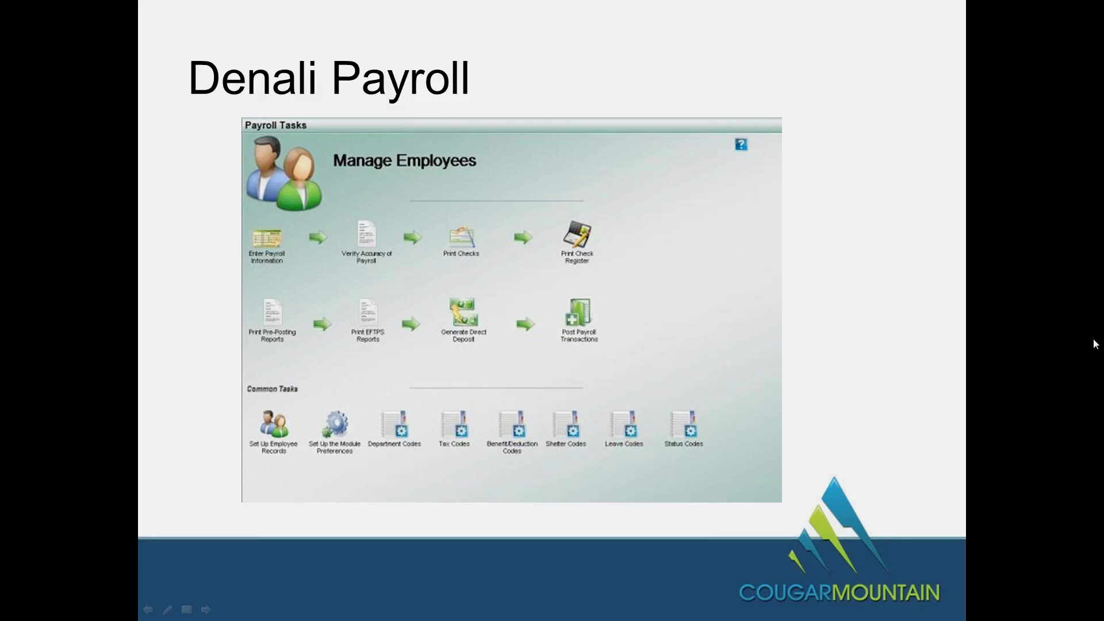
{"action": "left_click", "coordinate": [1056, 340]}
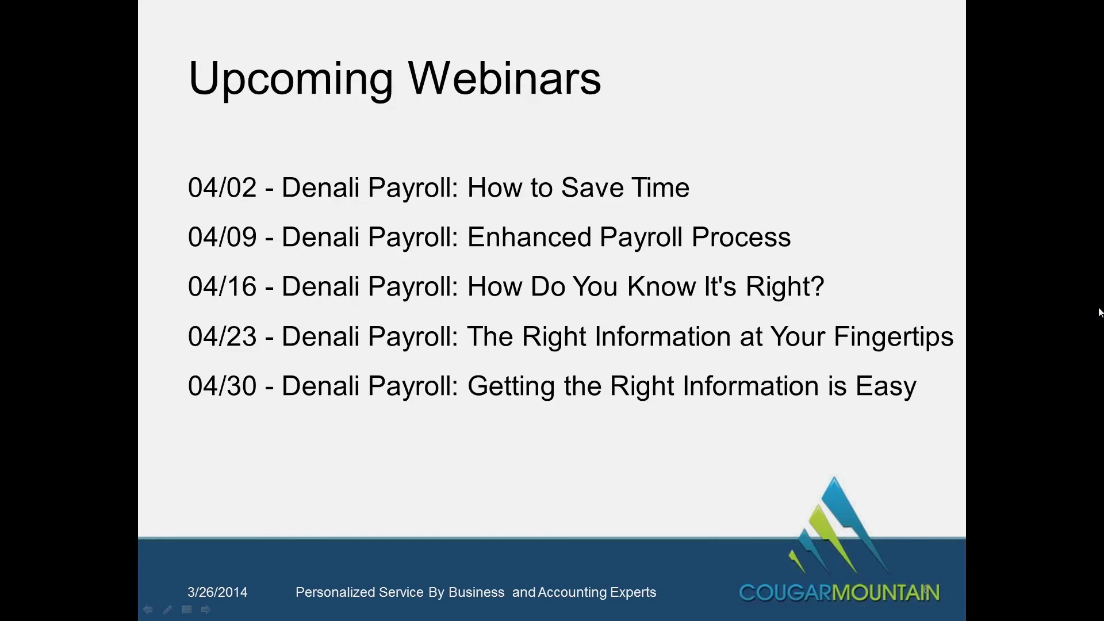